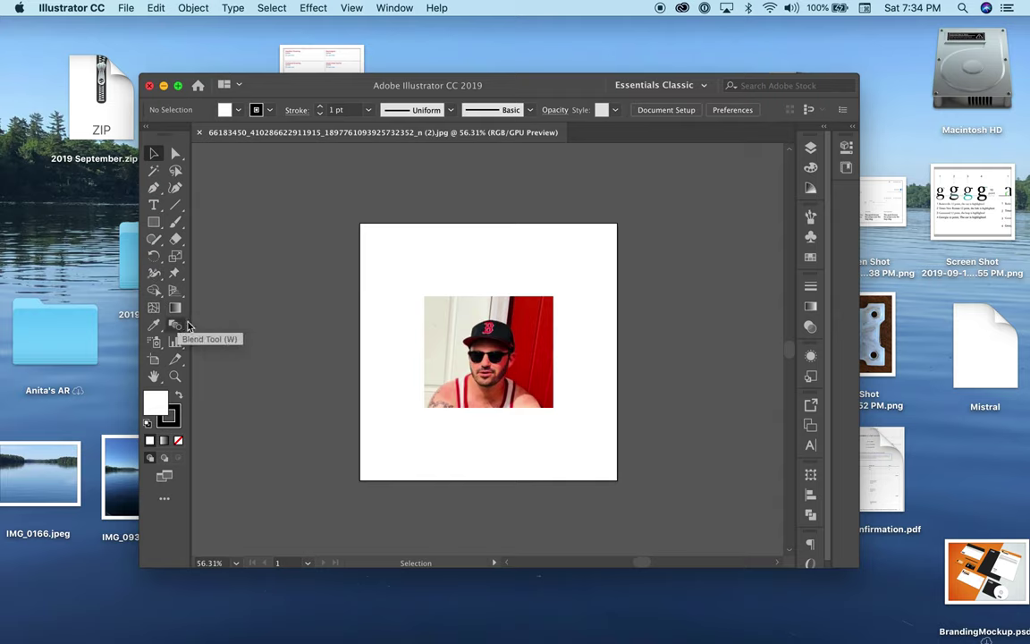
Crop the artboard to the edges of the placed photo with the Artboard tool and fit it in the window.
left_click(154, 358)
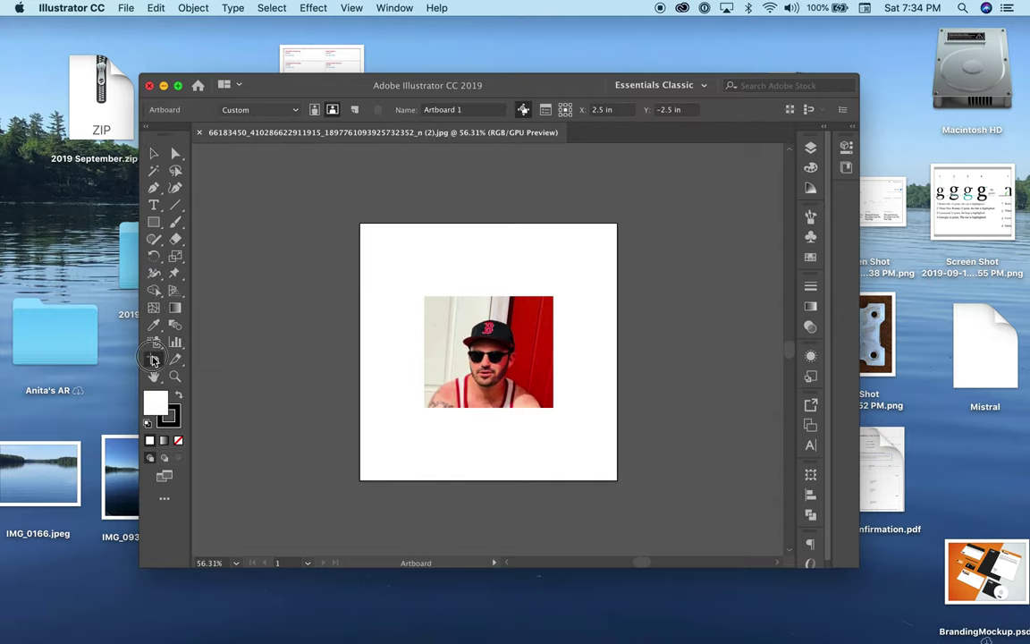
left_click_drag(359, 225, 422, 296)
left_click_drag(616, 480, 554, 411)
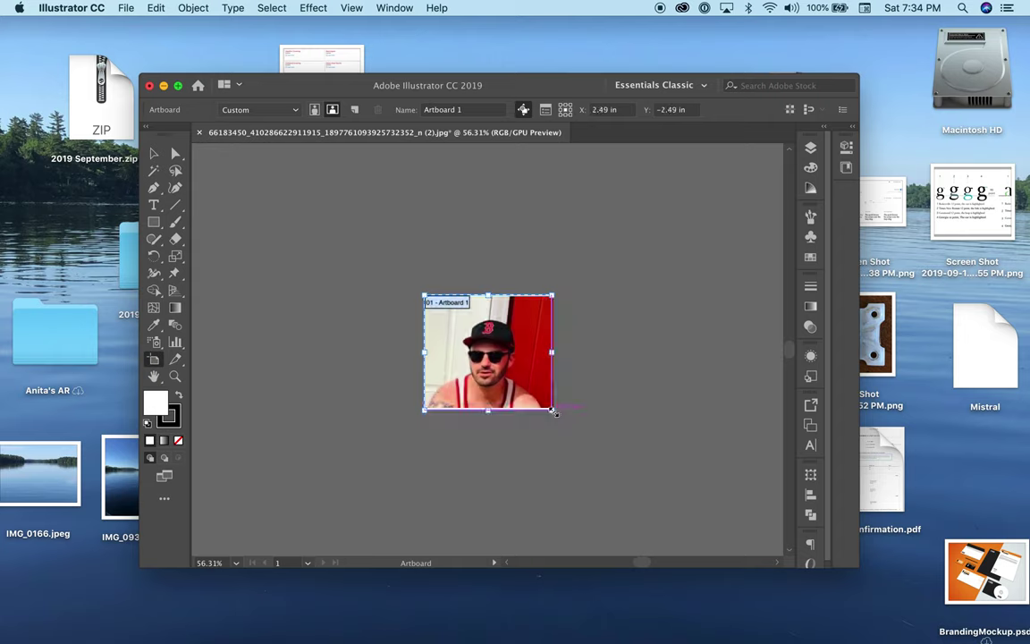
key("super+0")
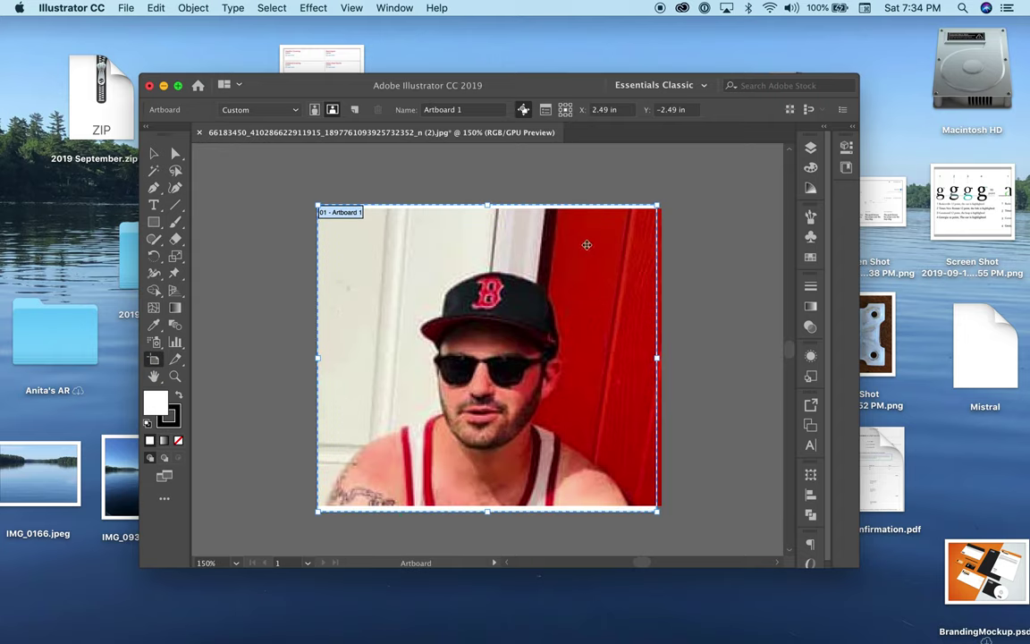
left_click(153, 152)
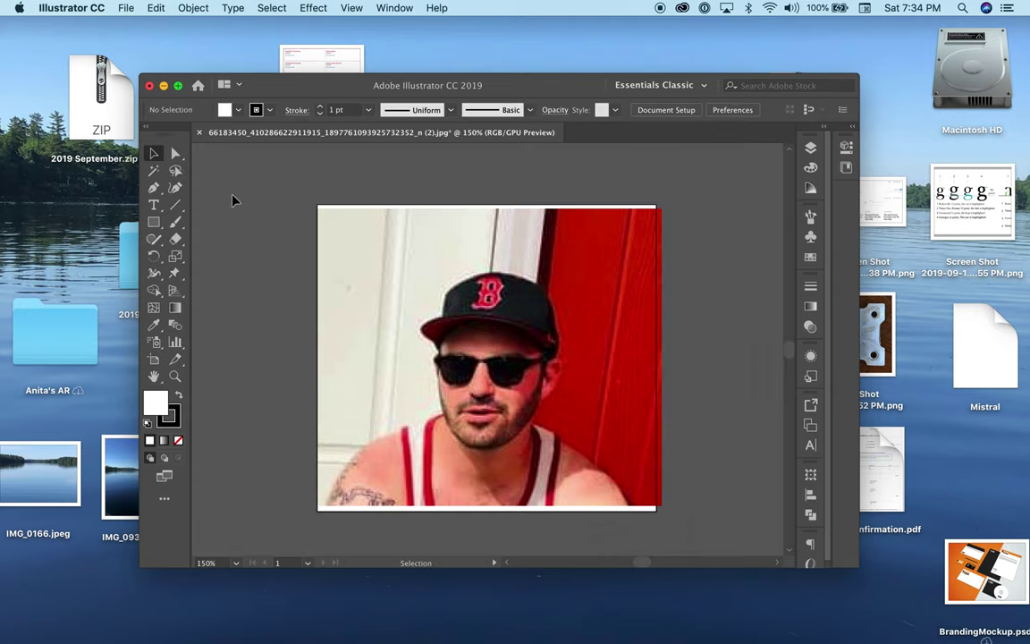
Nudge the photo up to the artboard's upper edge and shorten the artboard to end at the photo's lower edge.
left_click(396, 259)
key("Up")
key("Up")
key("Up")
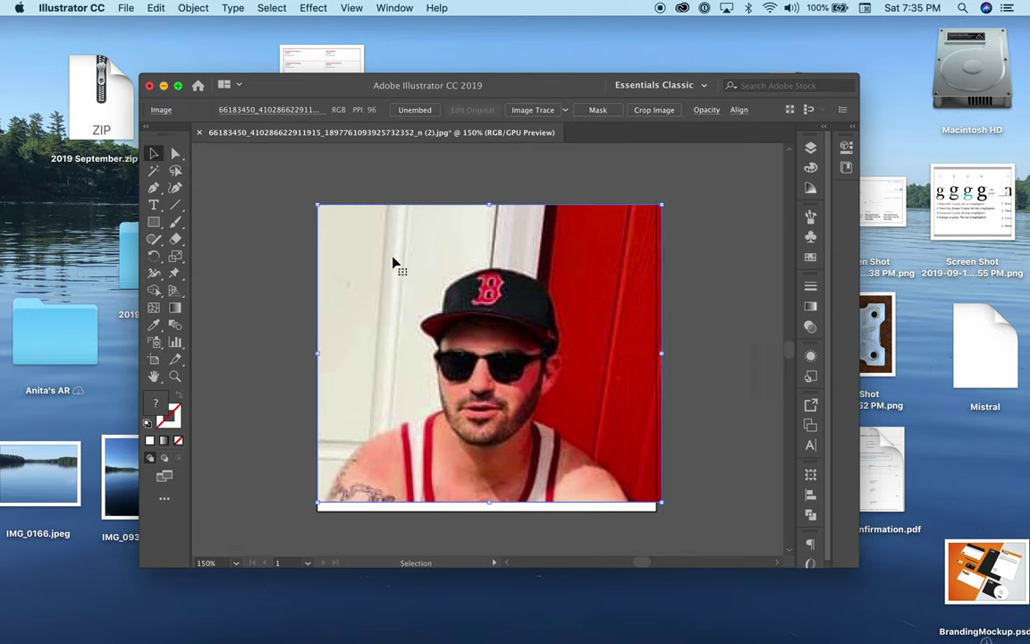
left_click(154, 359)
mouse_move(487, 511)
left_mouse_down()
mouse_move(482, 494)
mouse_move(486, 502)
left_mouse_up()
left_click(153, 153)
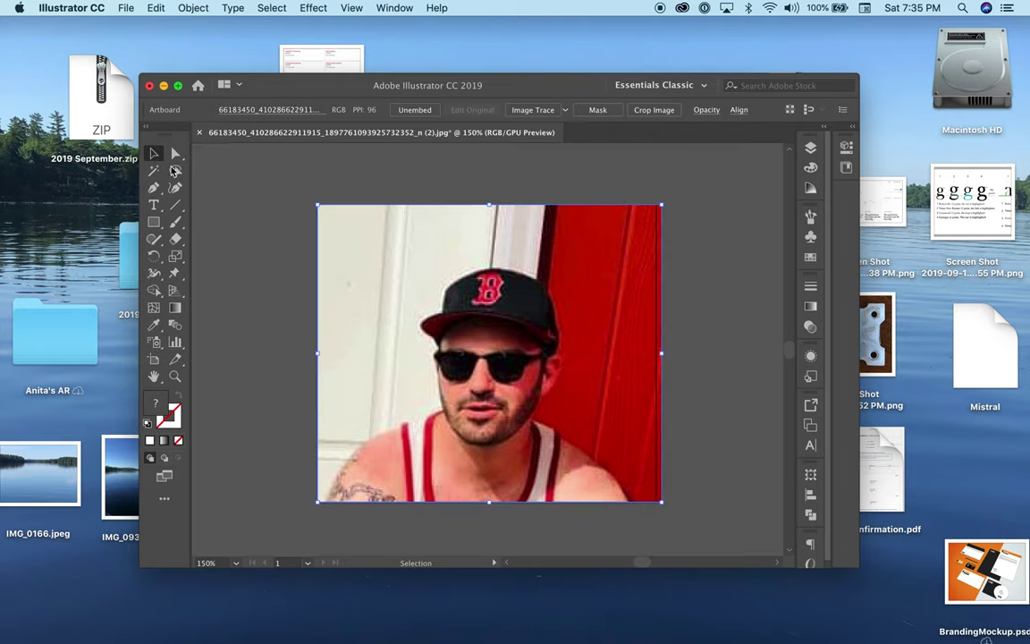
Apply Image Trace to the photo with the 16 Colors preset.
left_click(211, 185)
left_click(481, 324)
left_click(567, 111)
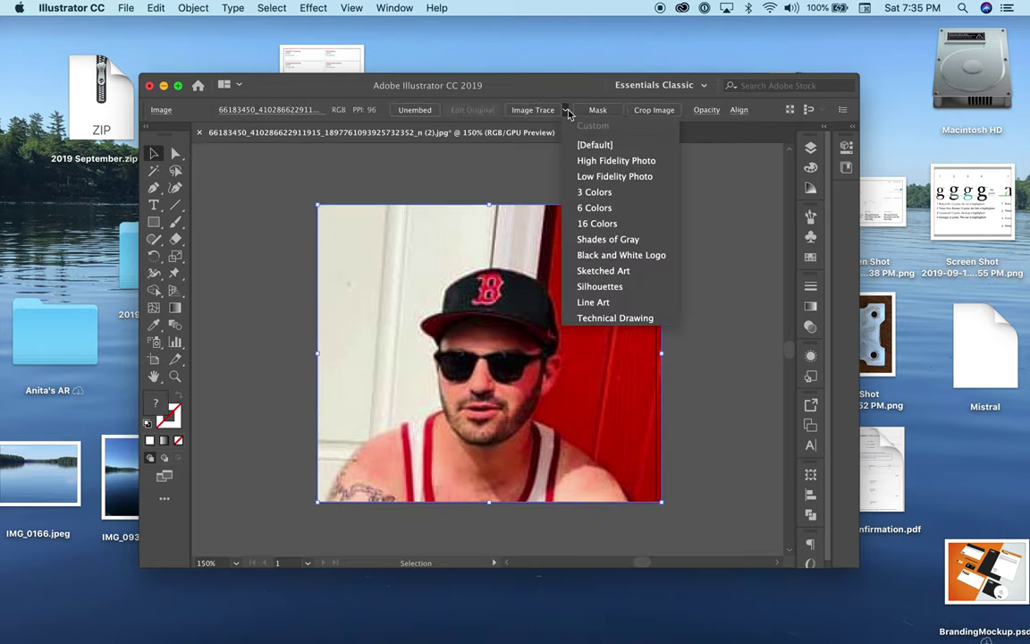
left_click(581, 224)
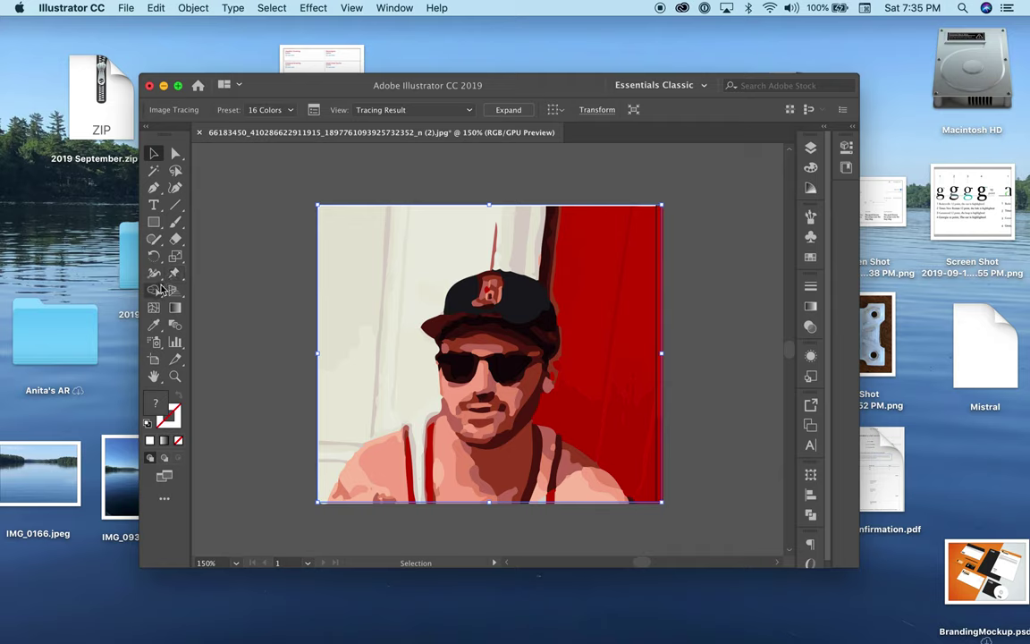
Sample the off-white background colour with the Eyedropper and expand the traced image into editable paths.
left_click(154, 326)
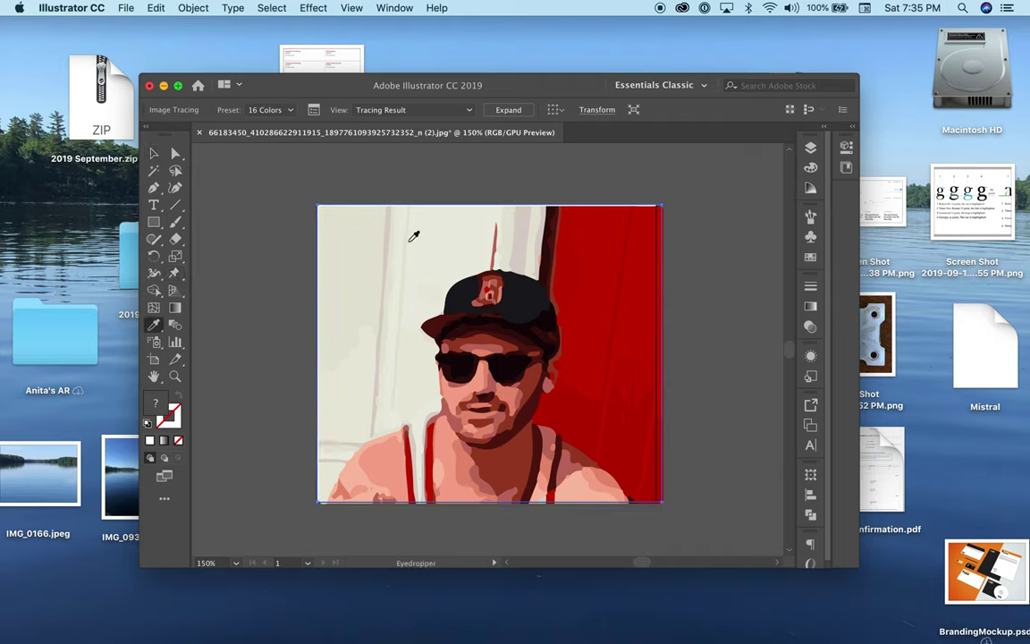
left_click(486, 227)
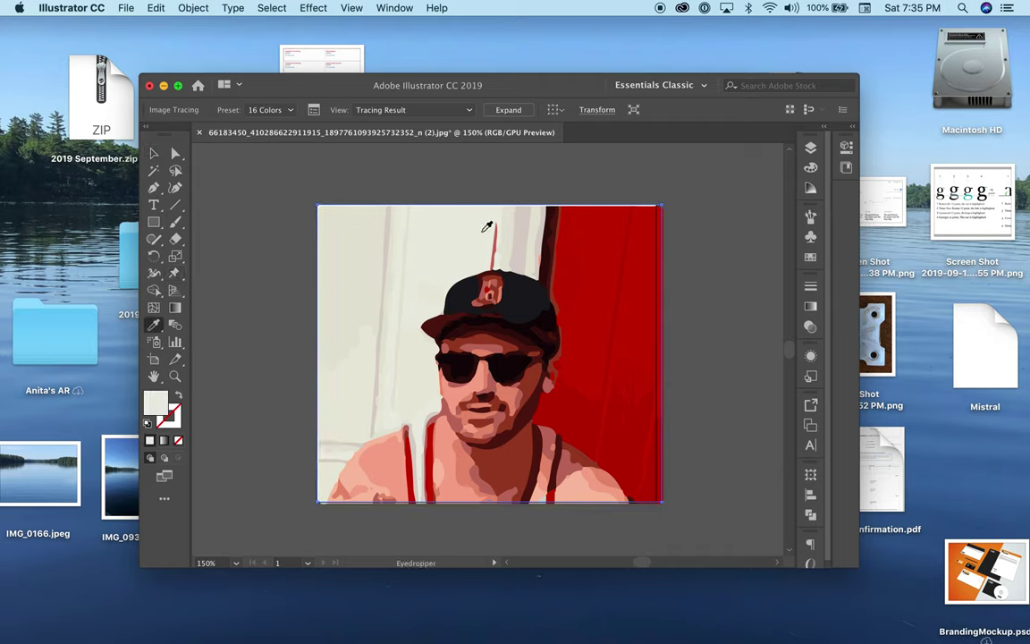
left_click(154, 154)
left_click(511, 110)
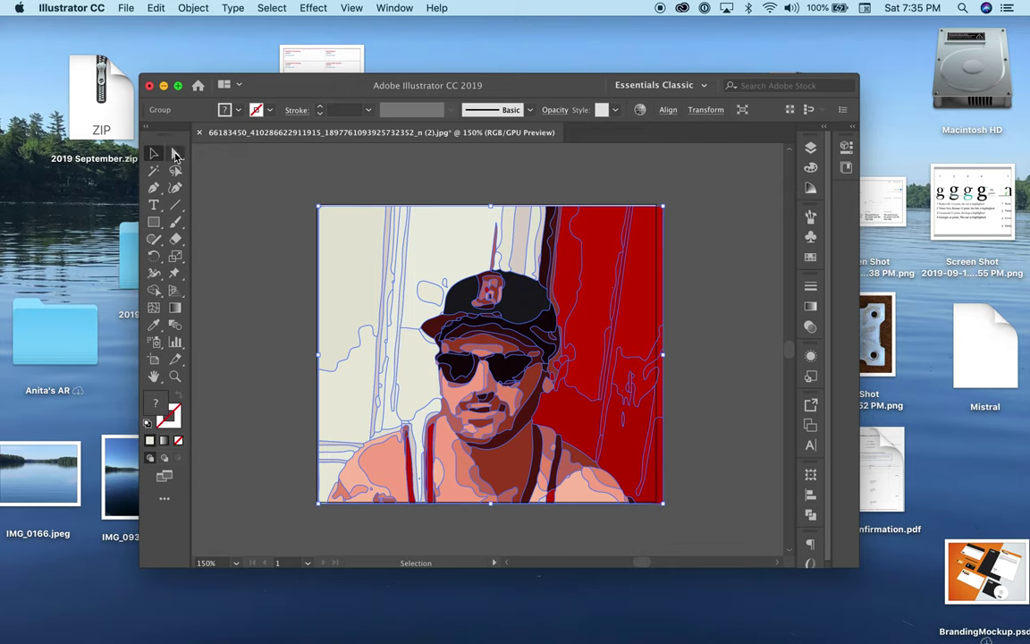
key("b")
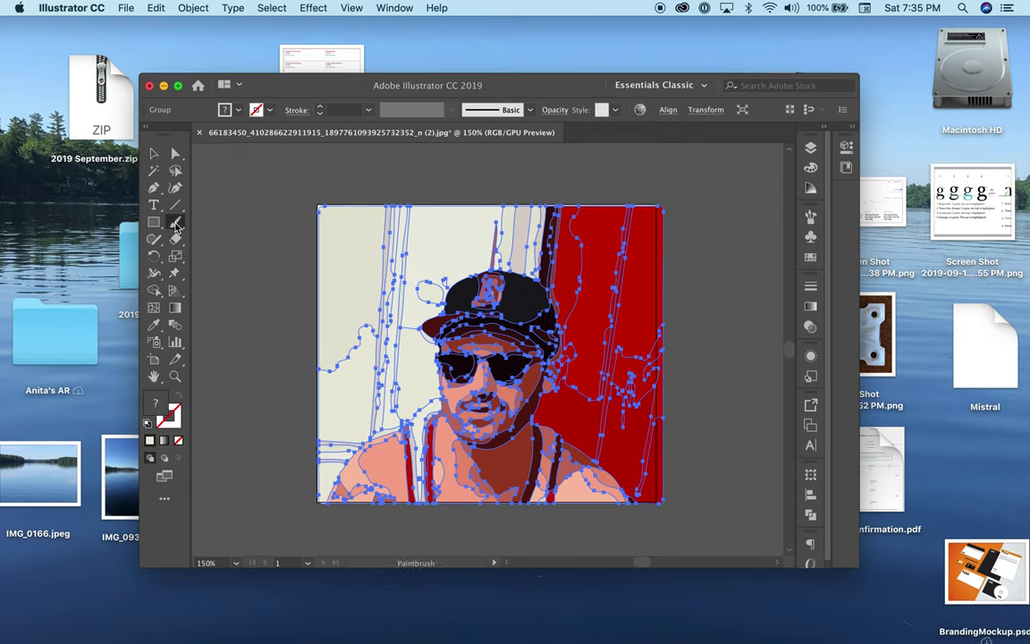
left_click(155, 325)
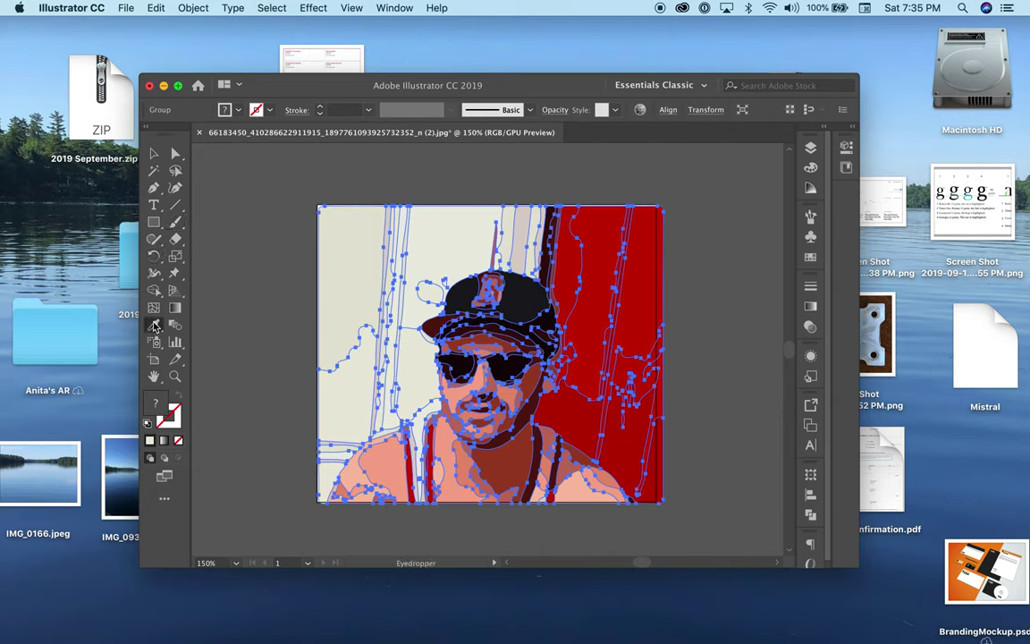
left_click(430, 216)
key("super+z")
left_click(153, 153)
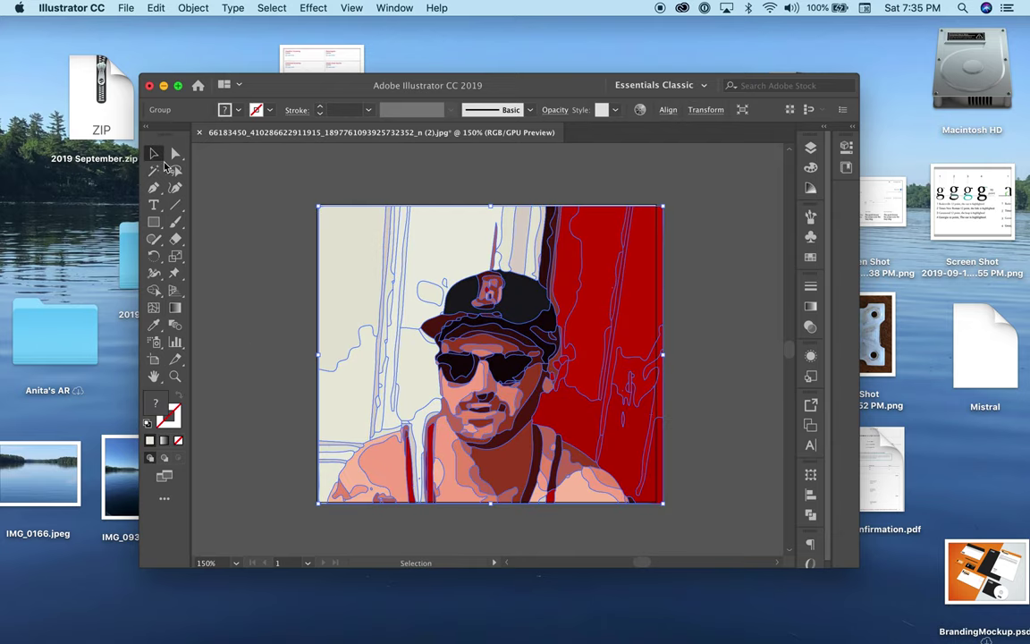
Paint a short off-white Blob Brush stroke along the cap's edge beside the red background, and swap the fill and stroke colours.
left_click(259, 267)
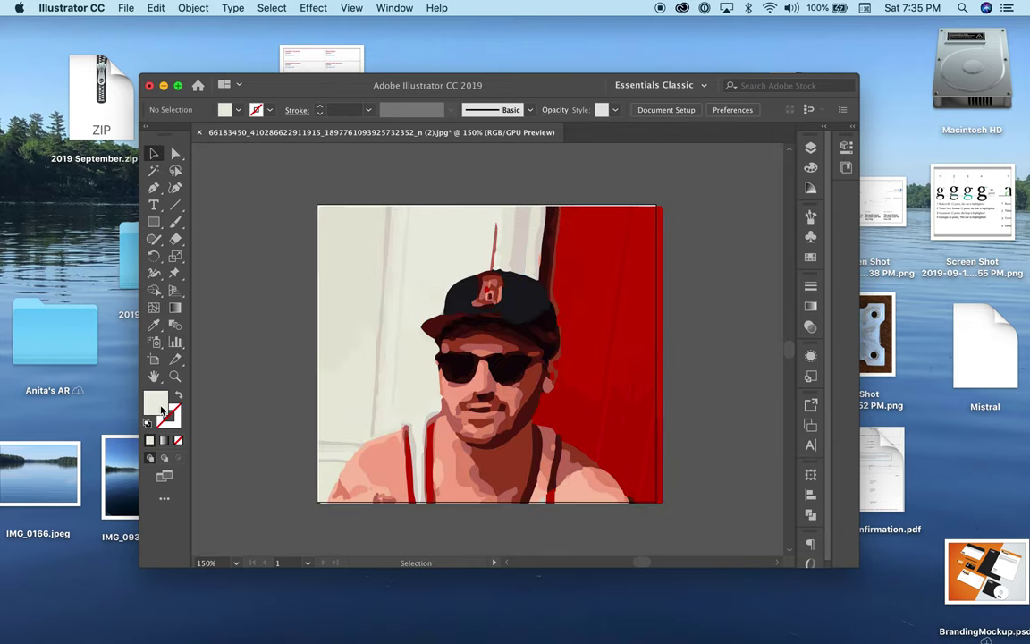
left_click(176, 221)
left_click_drag(178, 222, 222, 239)
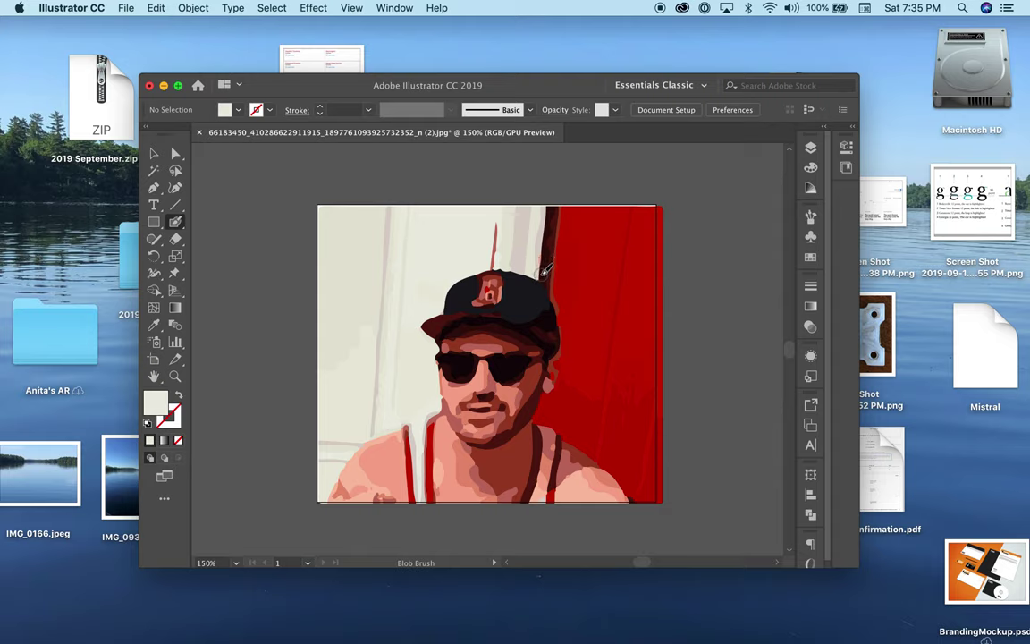
left_click_drag(544, 270, 560, 293)
key("shift+x")
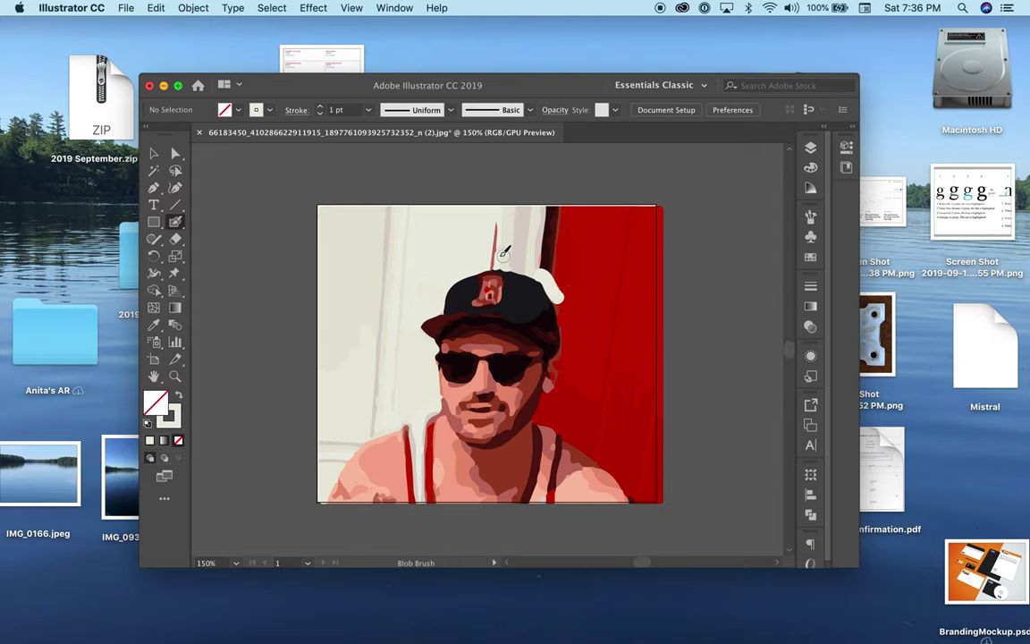
Directly select the upper red background shapes and recolour them with the off-white sampled from the wall.
left_click(175, 154)
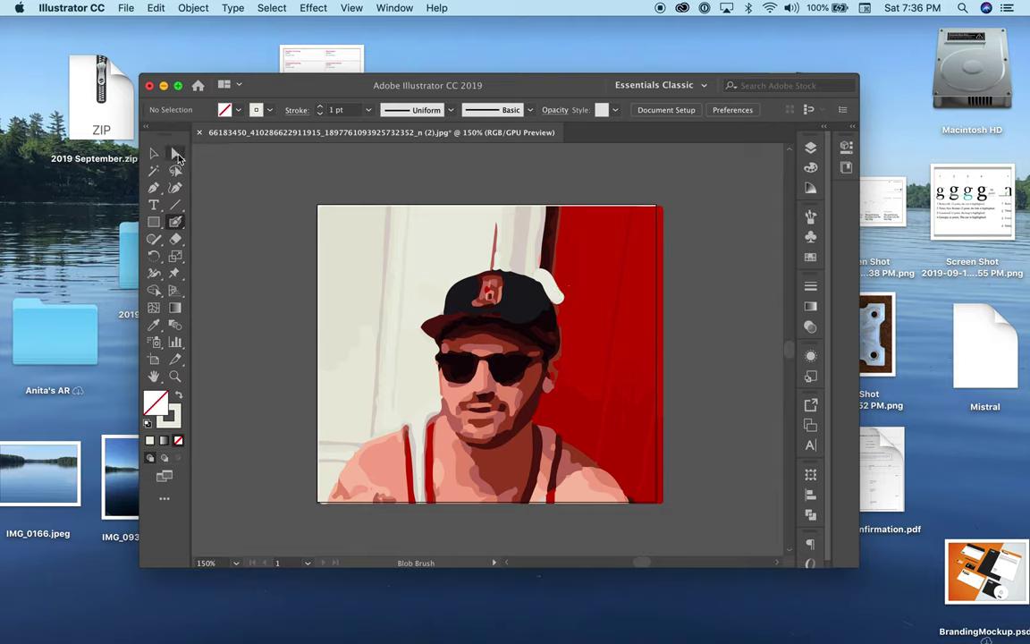
left_click(581, 252)
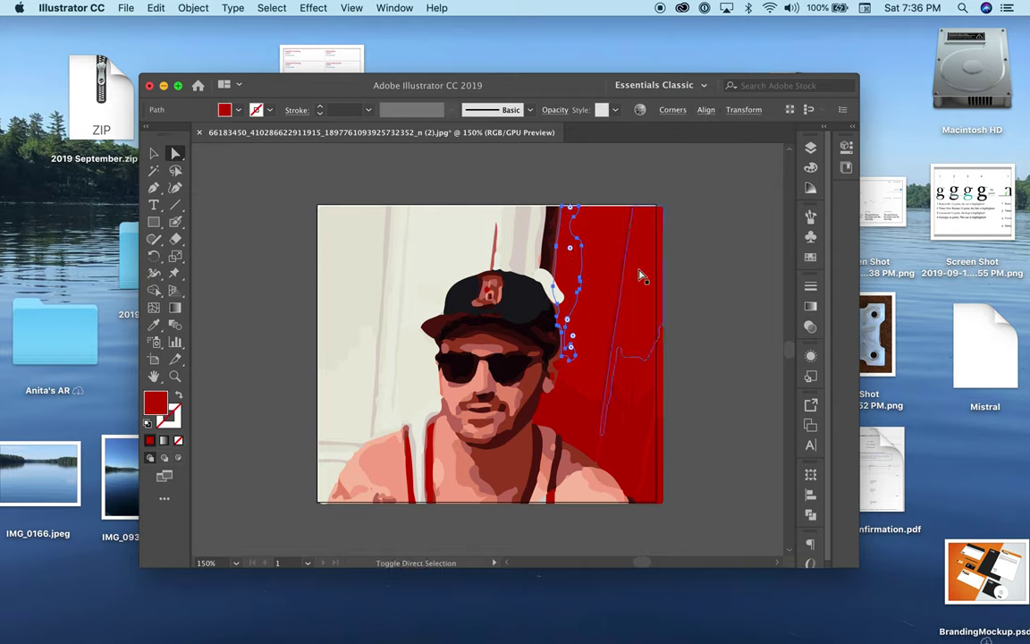
left_click(602, 188)
left_click_drag(582, 196, 669, 291)
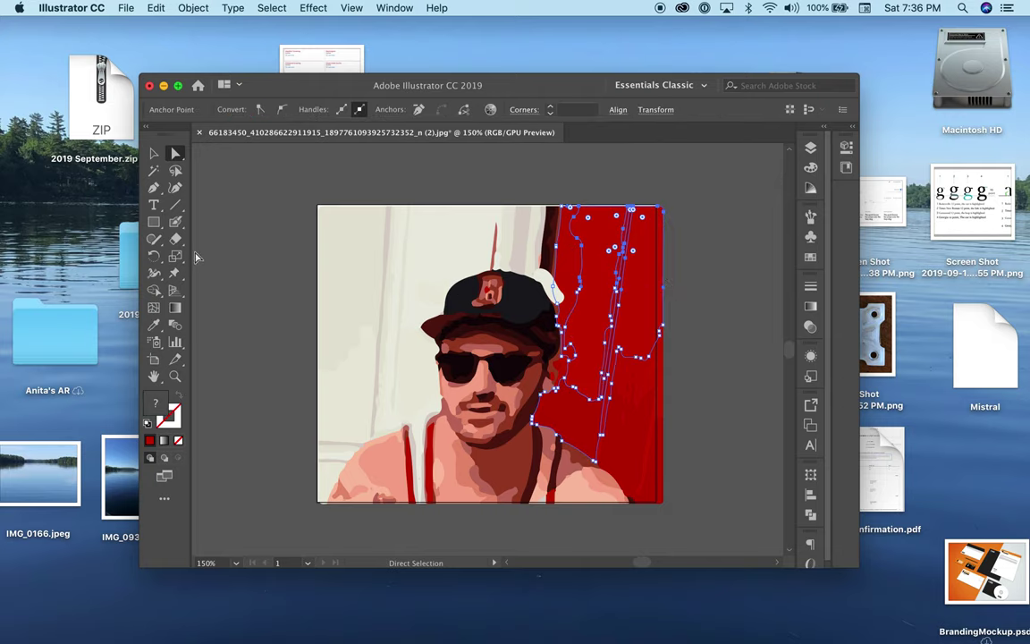
key("i")
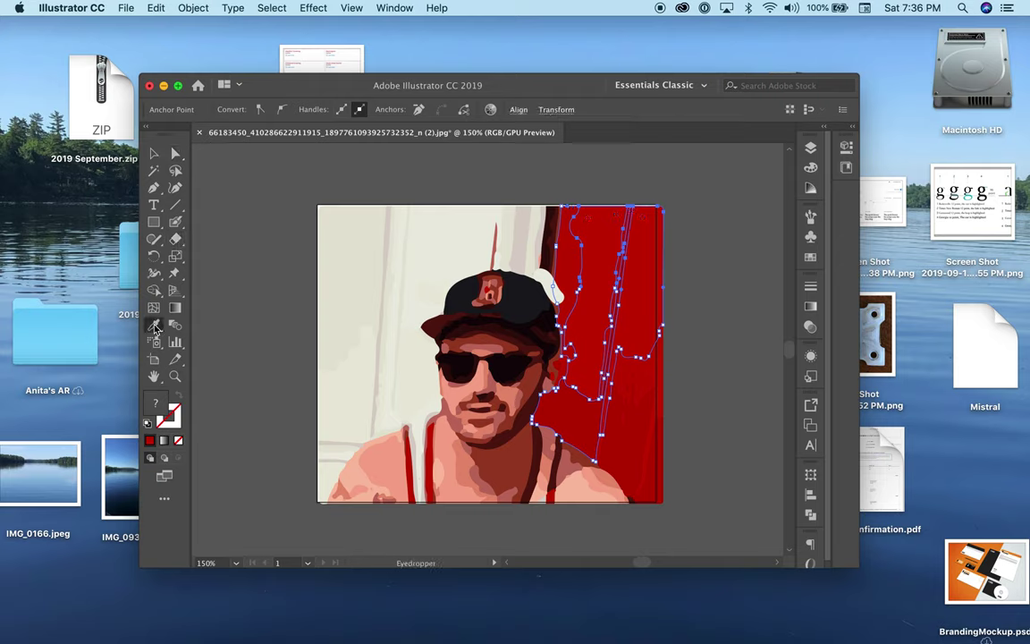
left_click(446, 237)
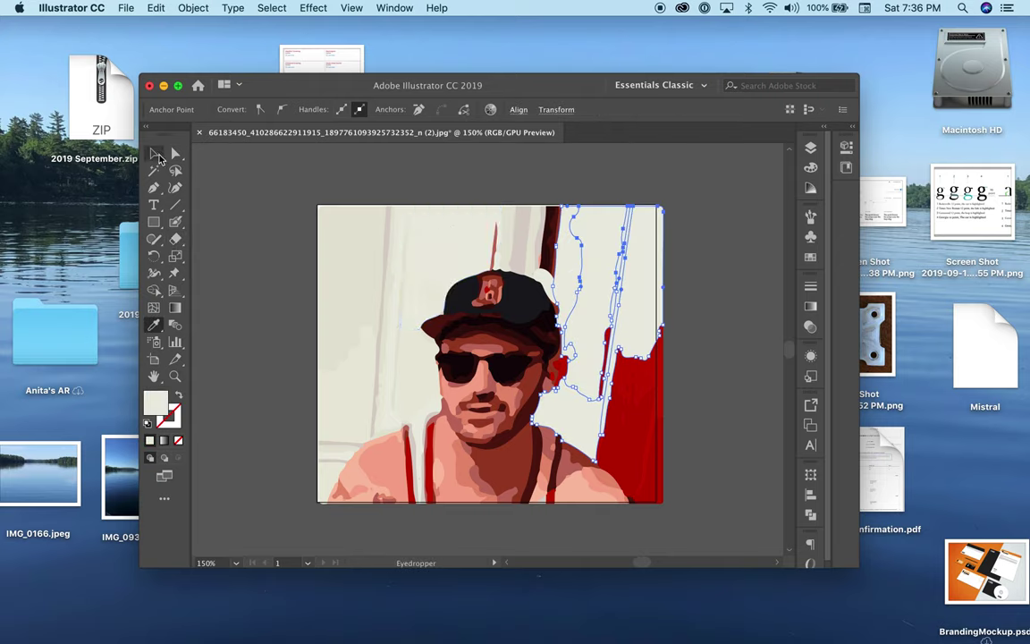
Recolour the remaining large red background shapes beside the man's shoulder with the sampled off-white, and deselect them.
left_click(176, 155)
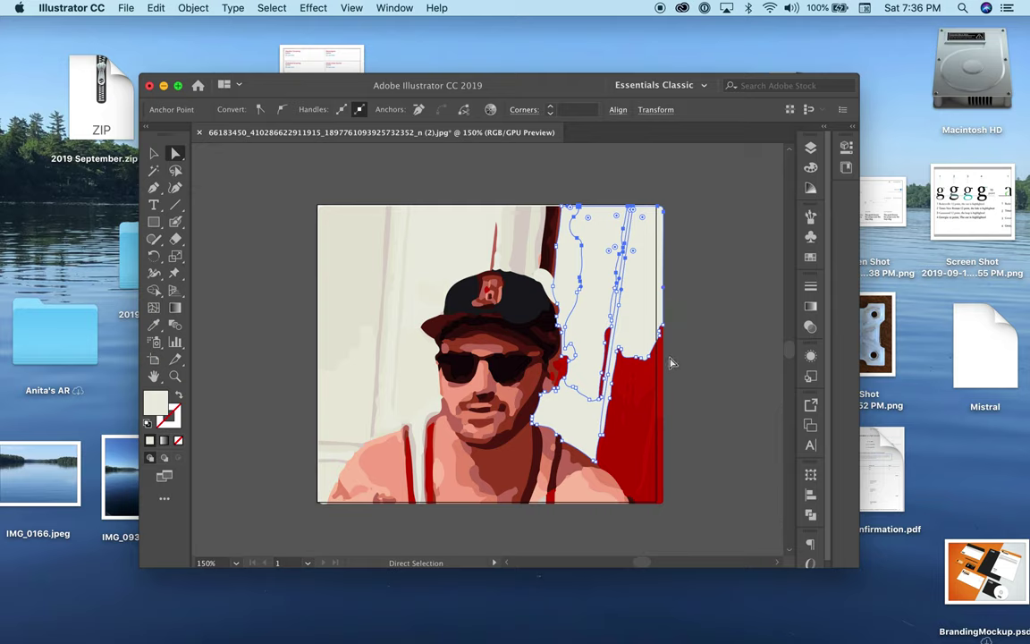
left_click(637, 414)
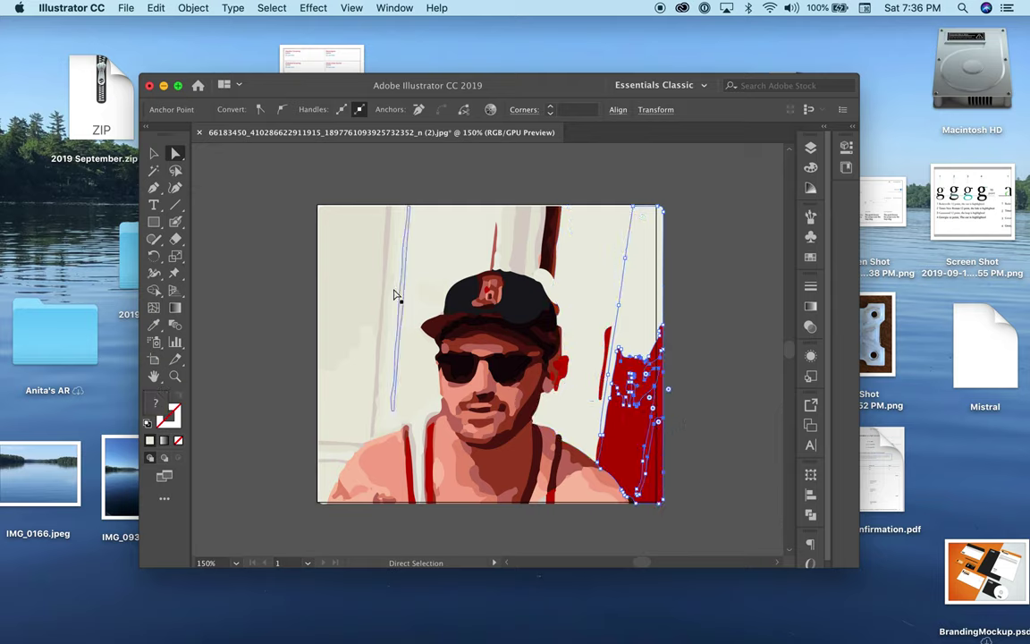
left_click(154, 325)
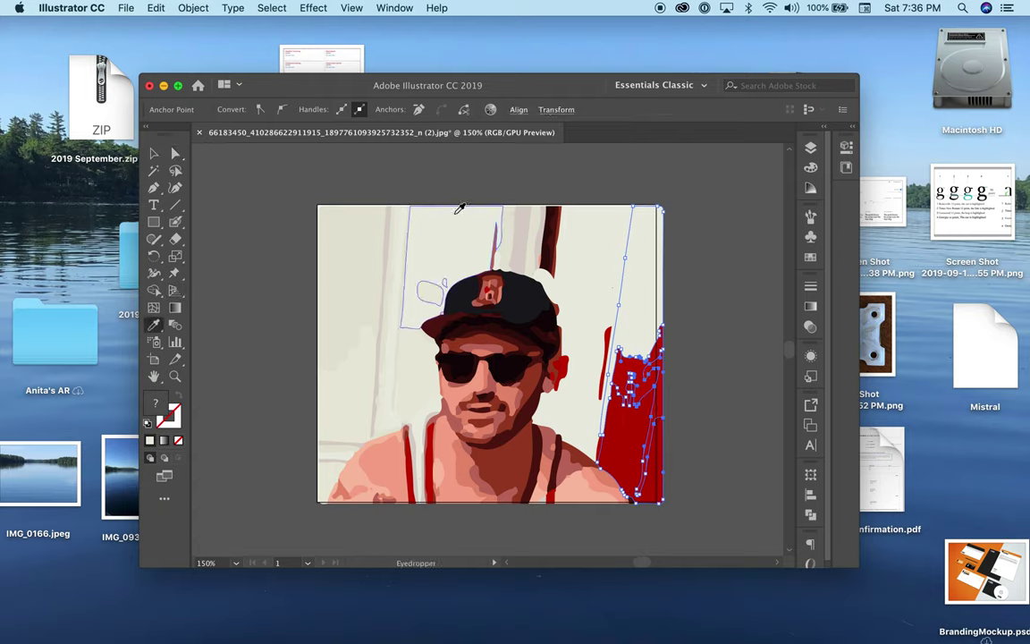
left_click(394, 211)
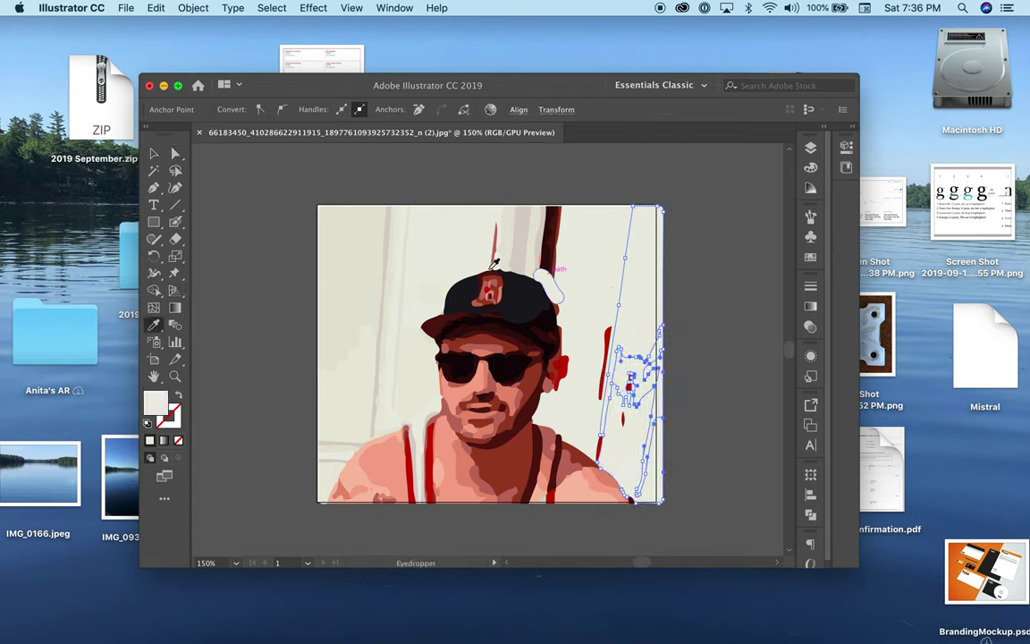
left_click(175, 153)
left_click(722, 369)
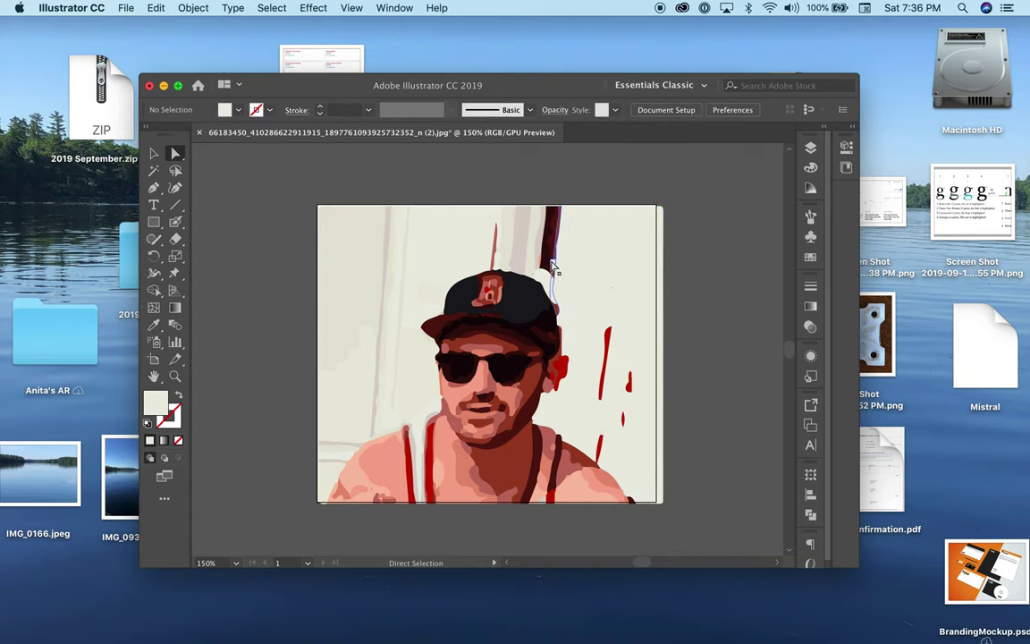
Recolour the thin brown sliver above the cap with the light grey-beige sampled from the neighbouring wall strip.
left_click(553, 268)
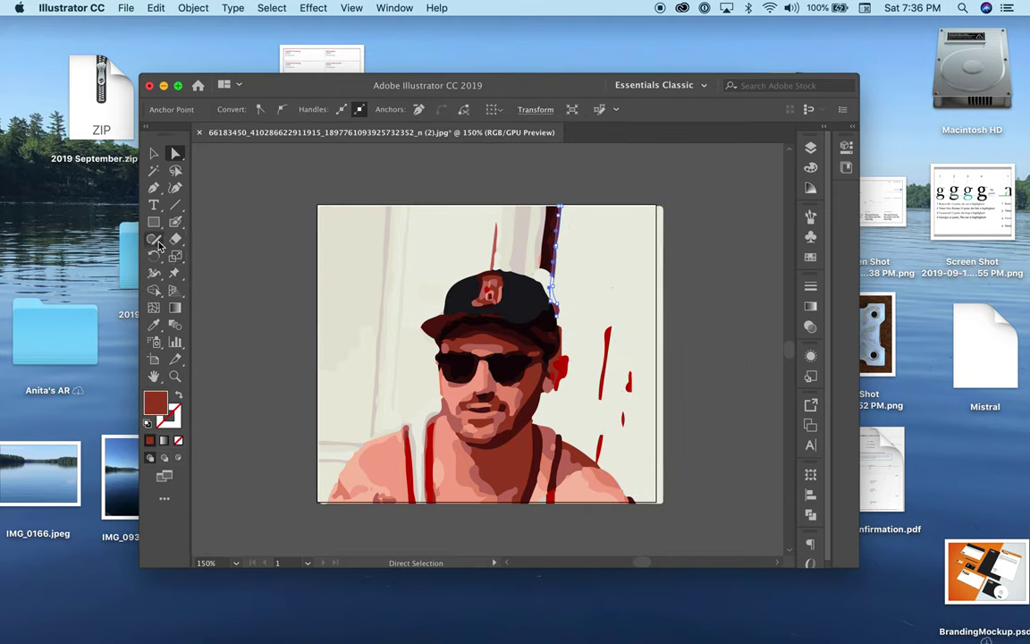
left_click(155, 326)
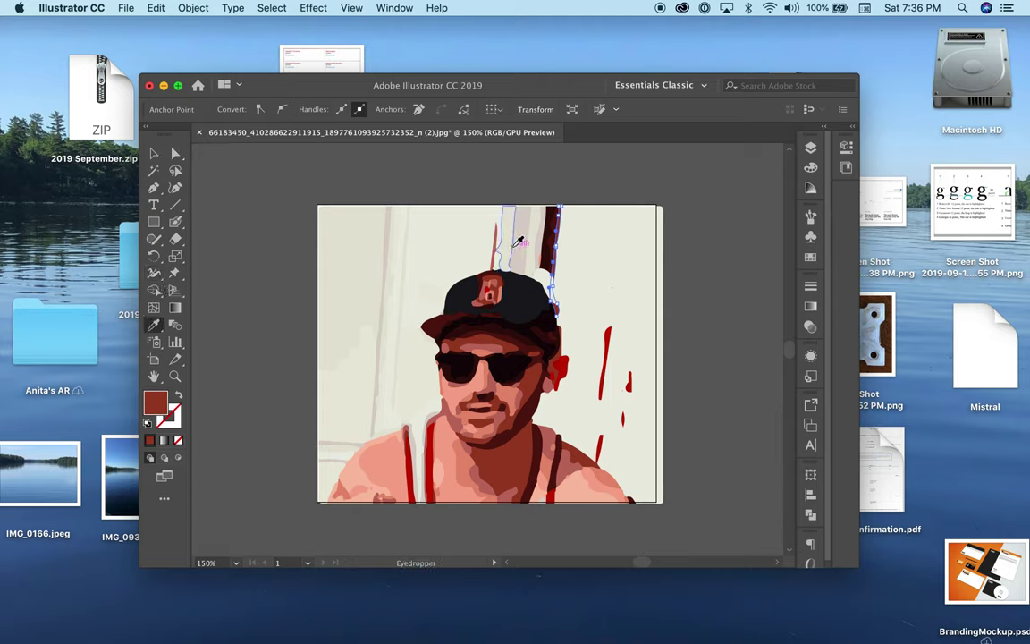
left_click(527, 240)
Select the dark maroon strip's remaining shapes above the cap and recolour them with the sampled light grey-beige, then clear the selection.
left_click(175, 154)
left_click(551, 215)
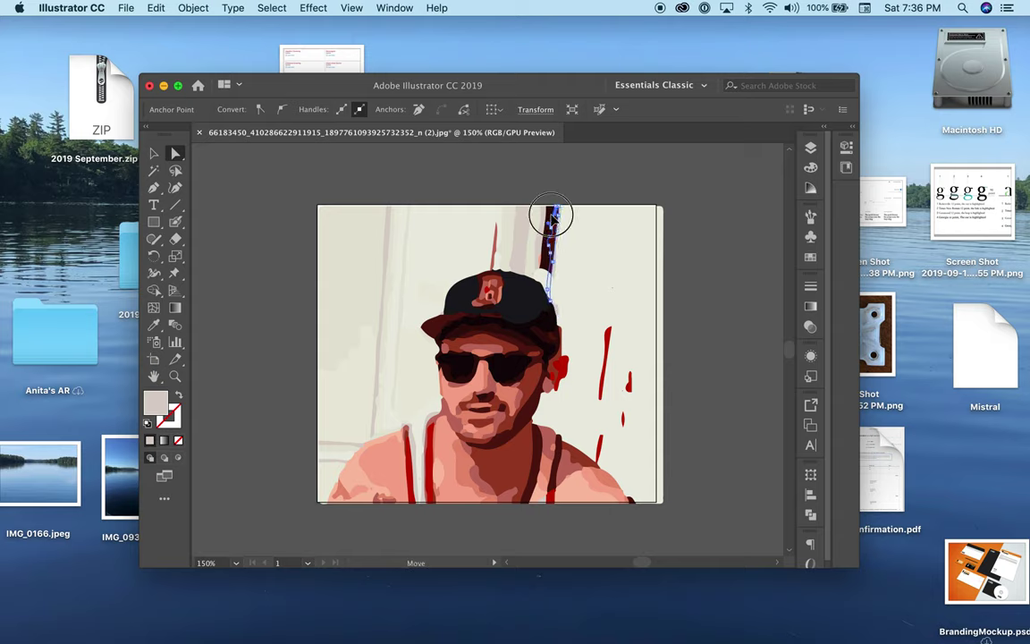
left_click(549, 269, "shift")
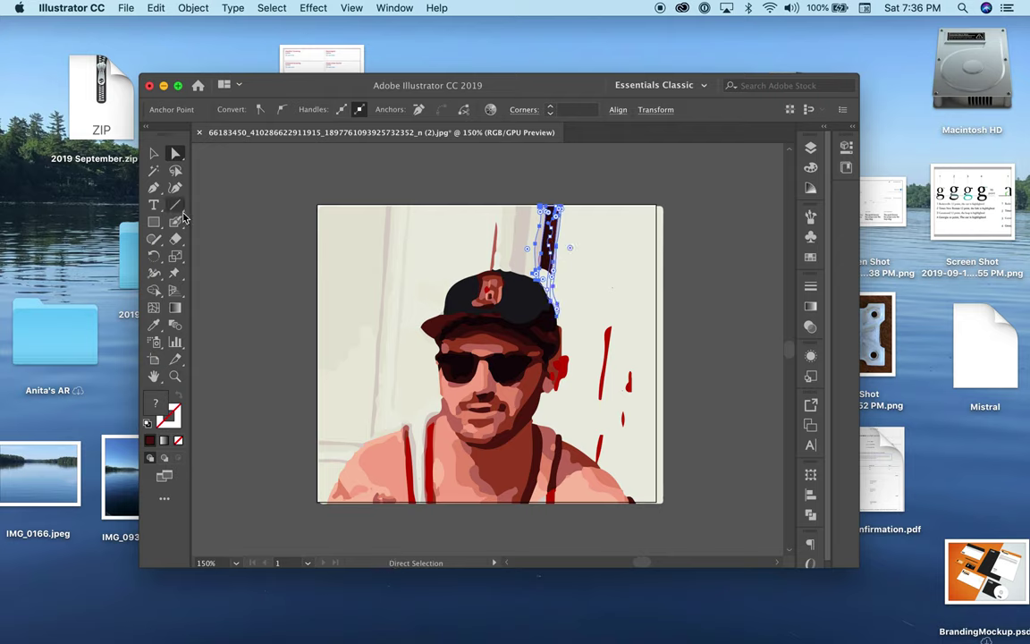
left_click(152, 324)
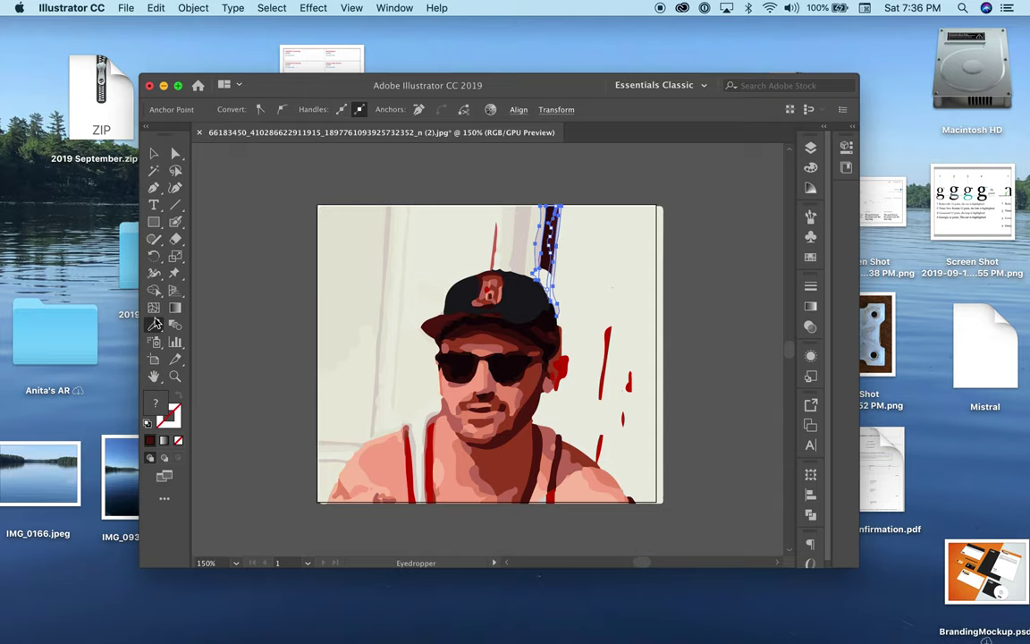
left_click(528, 219)
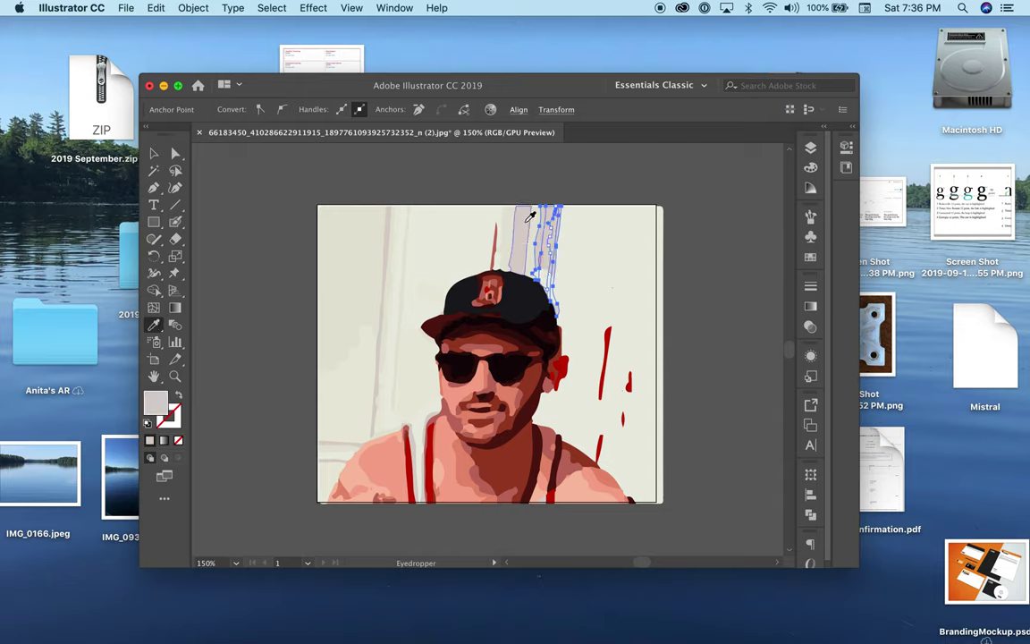
left_click(153, 153)
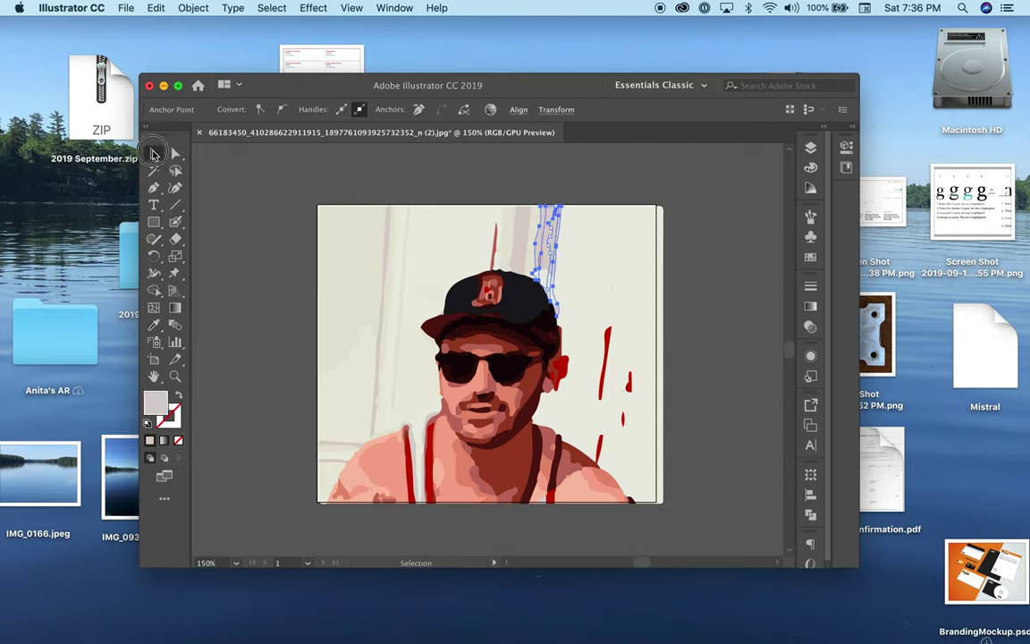
left_click(213, 190)
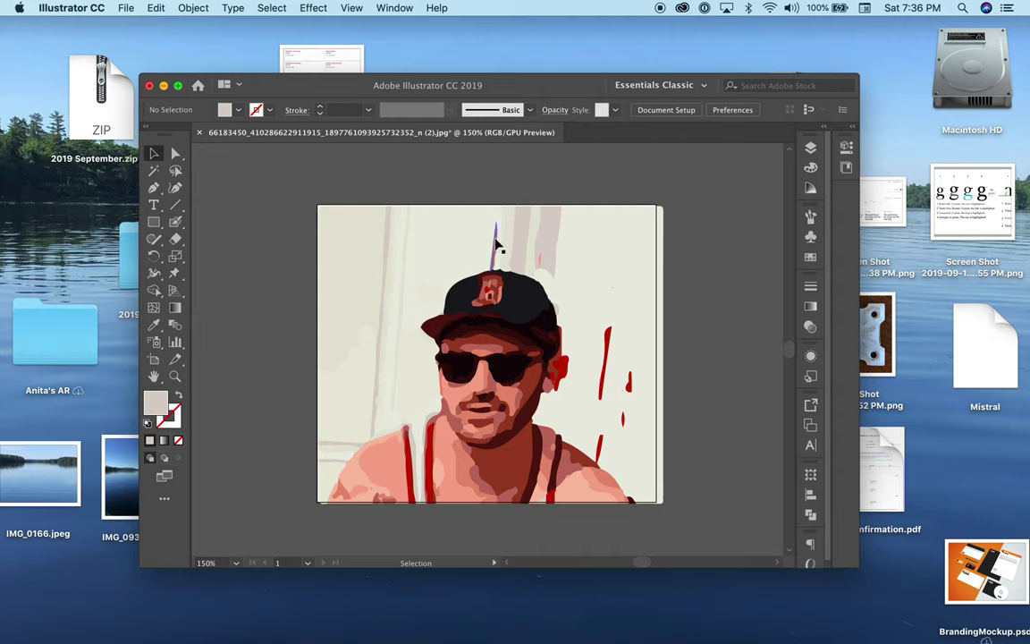
Directly select the thin dark sliver above the cap and recolour it with the light grey-beige sampled from the neighbouring wall strip.
key("super+a")
left_click(270, 165)
left_click(176, 155)
left_click(497, 253)
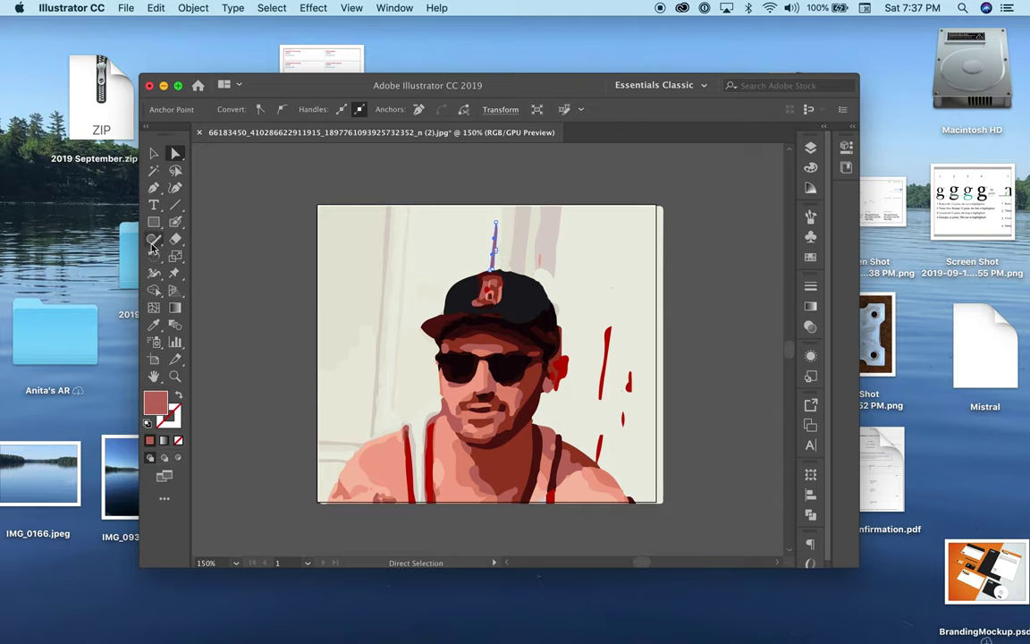
left_click(153, 325)
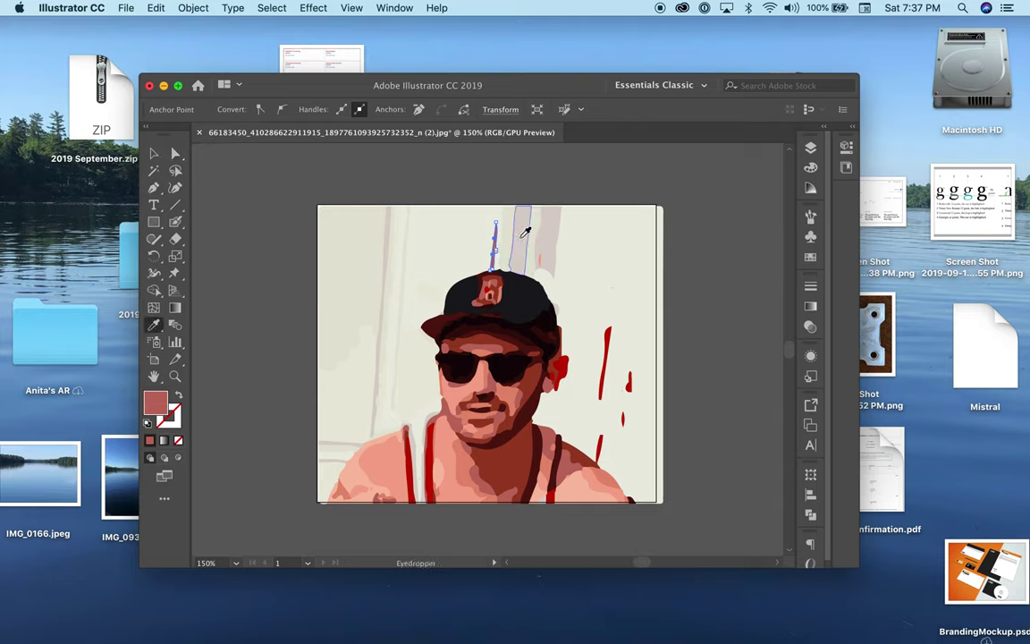
left_click(515, 239)
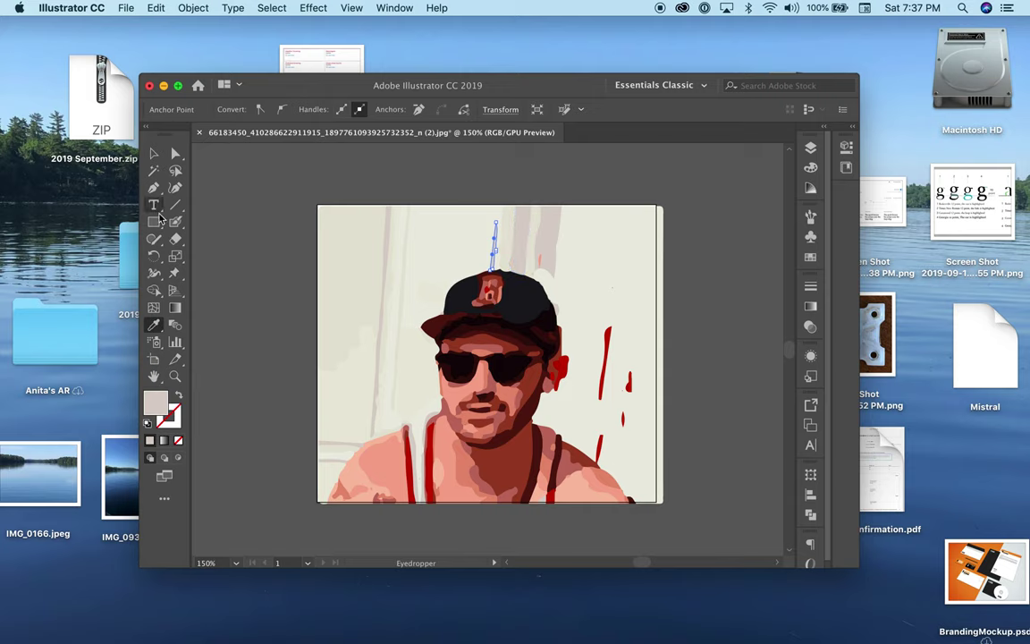
Select the red streaks on the wall beside the man's shoulder together, recolour them with the sampled light grey-beige, and deselect them.
left_click(174, 154)
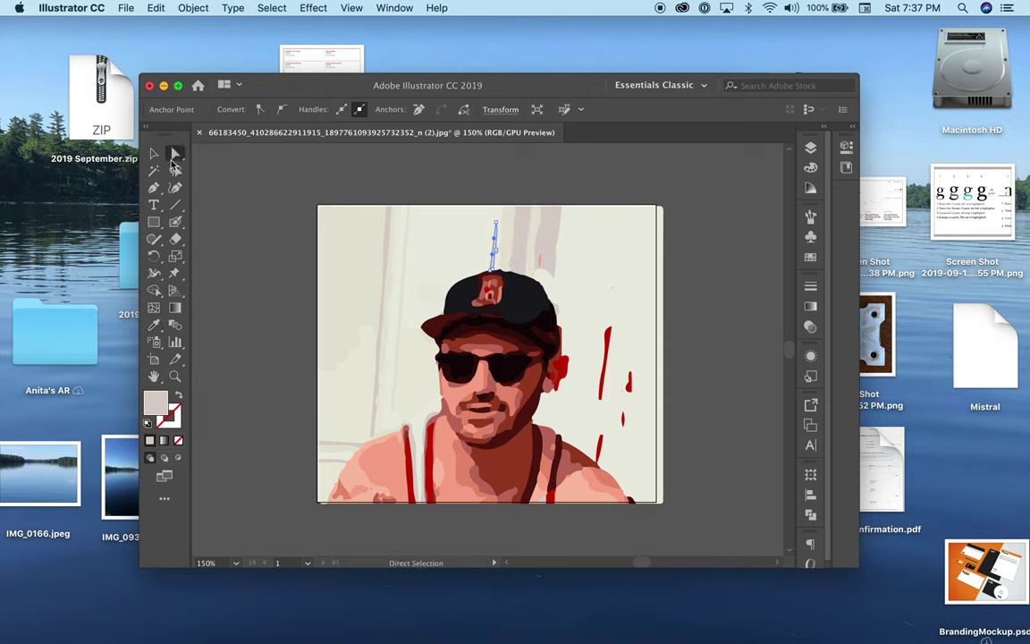
left_click(608, 340)
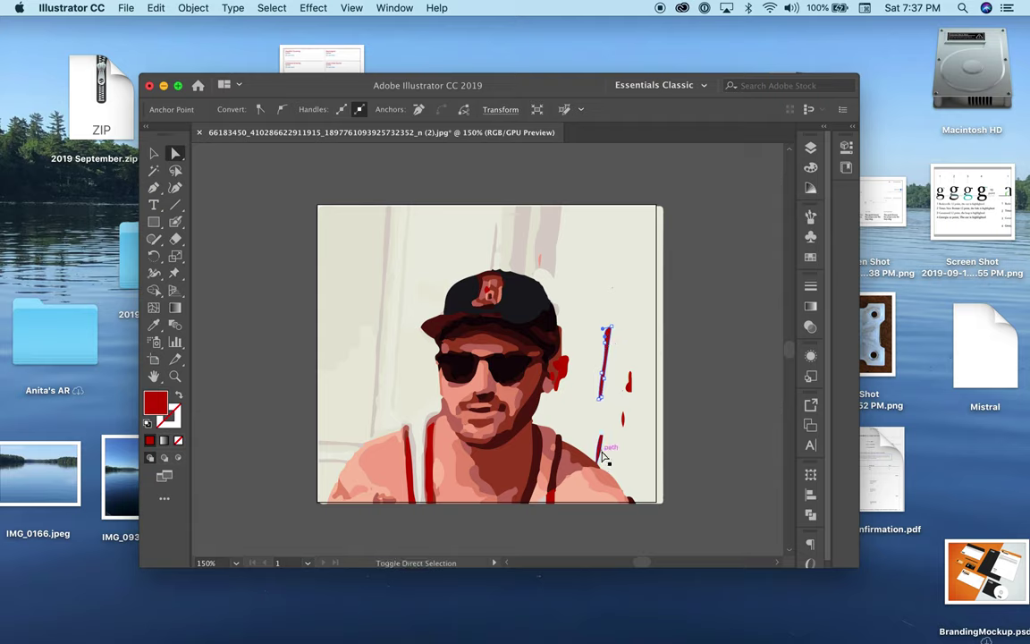
left_click(601, 449, "shift")
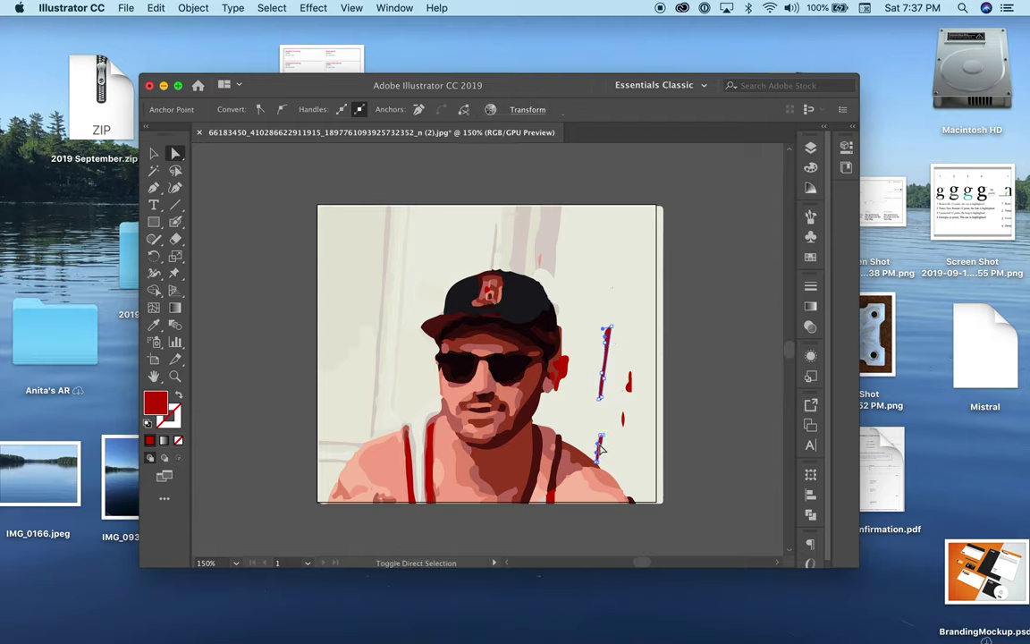
left_click(631, 386, "shift")
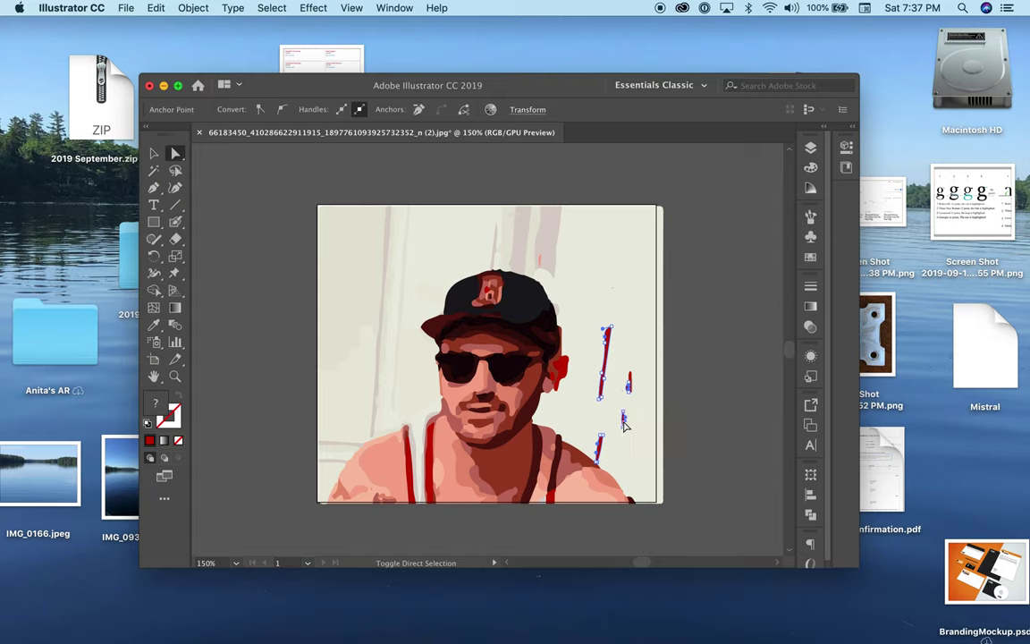
left_click(631, 385, "shift")
left_click(158, 152)
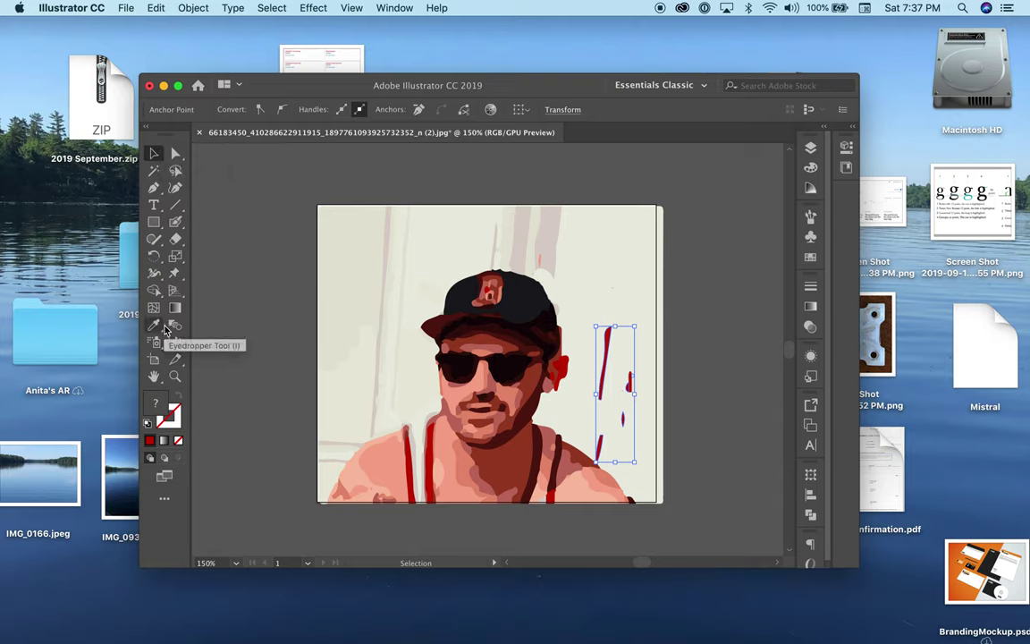
left_click(158, 328)
left_click(551, 233)
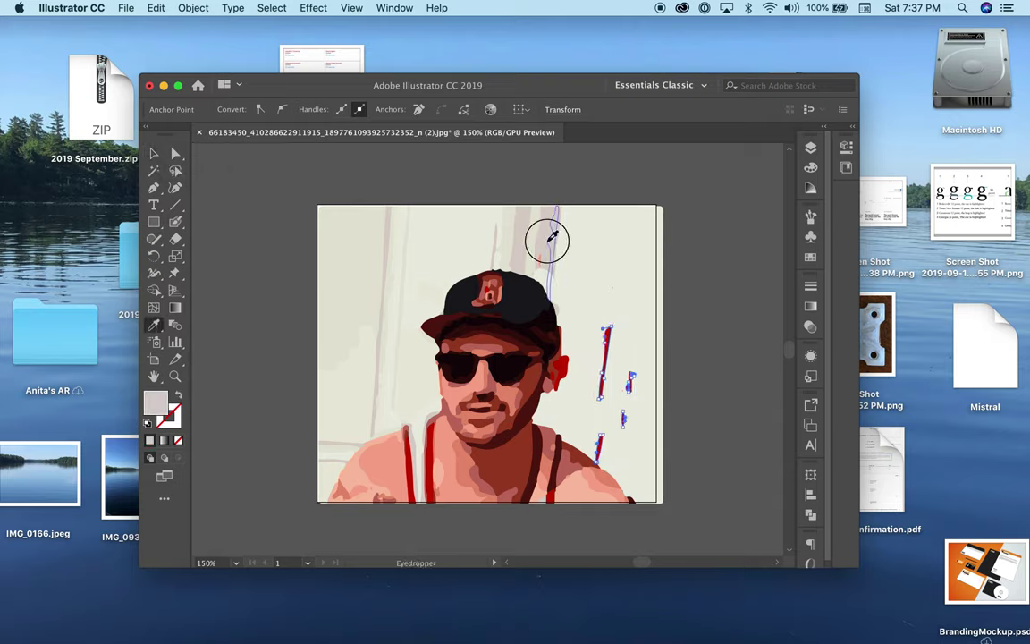
left_click(154, 153)
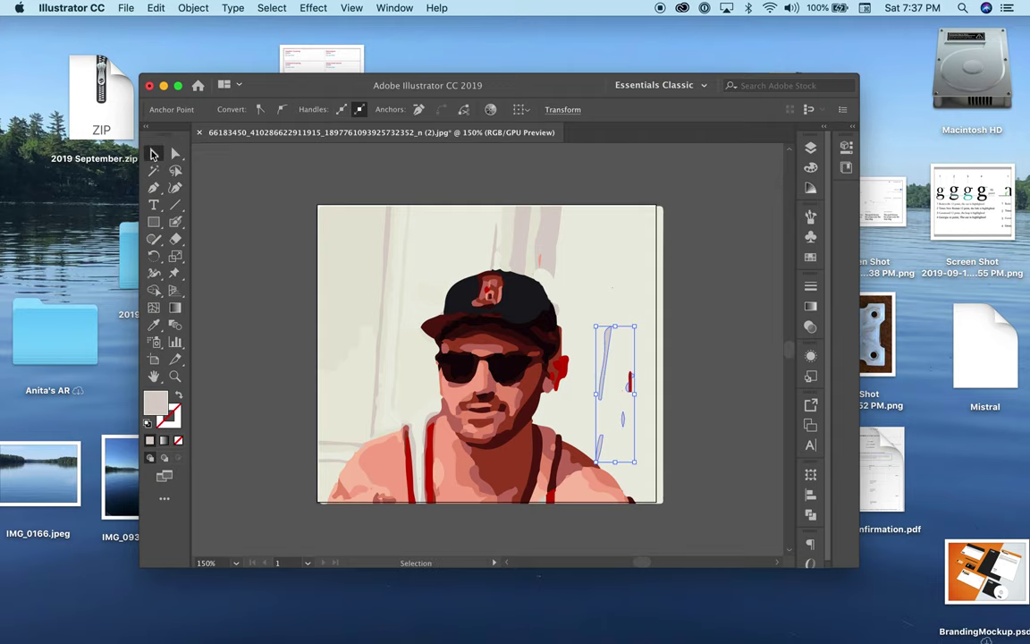
left_click(222, 219)
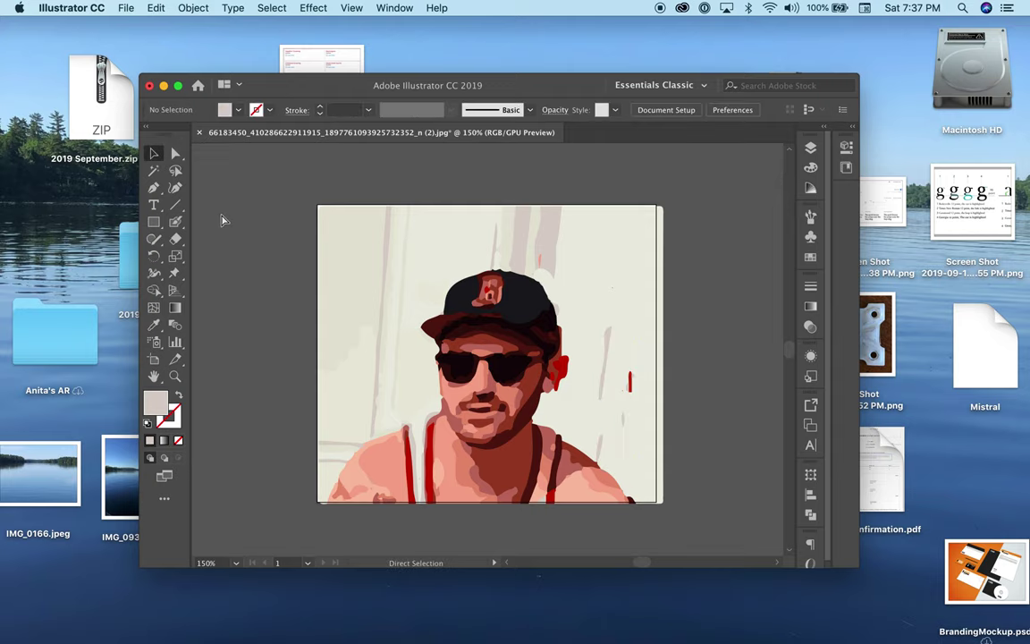
Directly select the bright red shapes along the ear's outer edge and recolour them with the light grey-beige sampled from the wall strip.
key("super+equal")
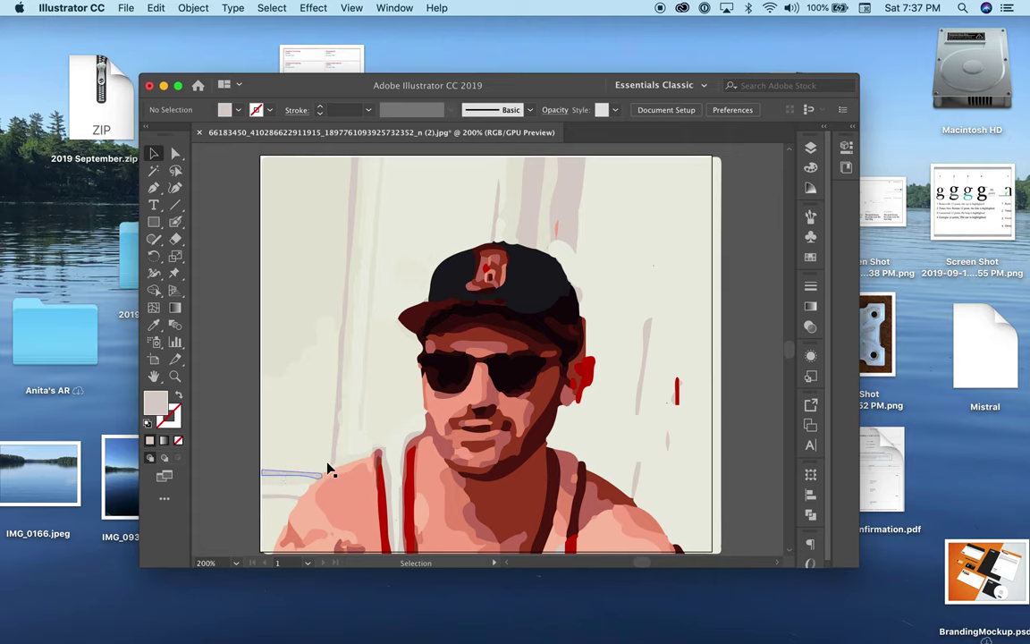
left_click(591, 380)
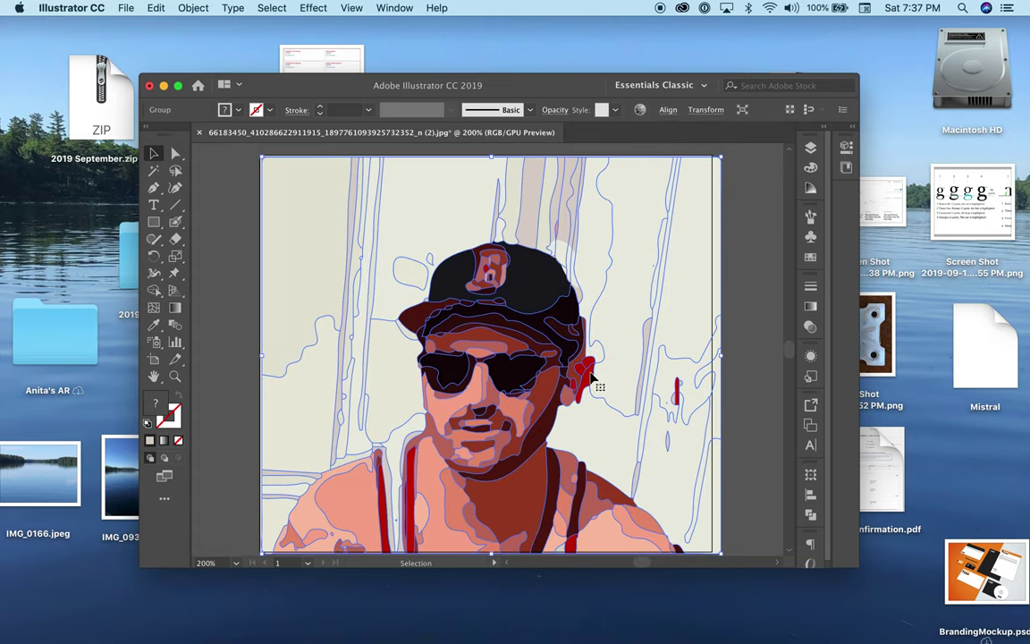
left_click(202, 164)
left_click(176, 153)
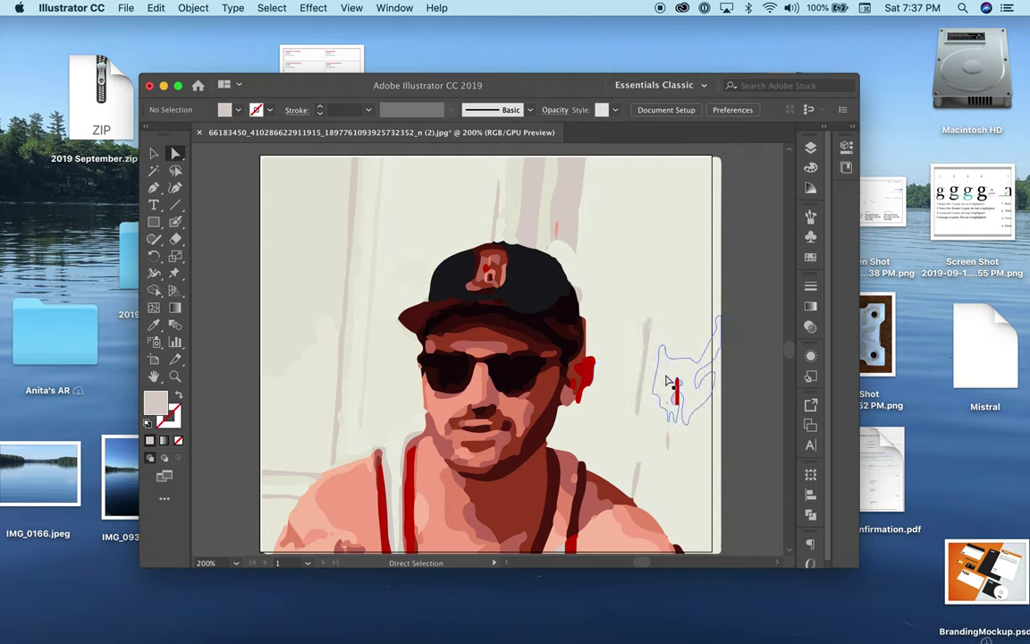
left_click(590, 367)
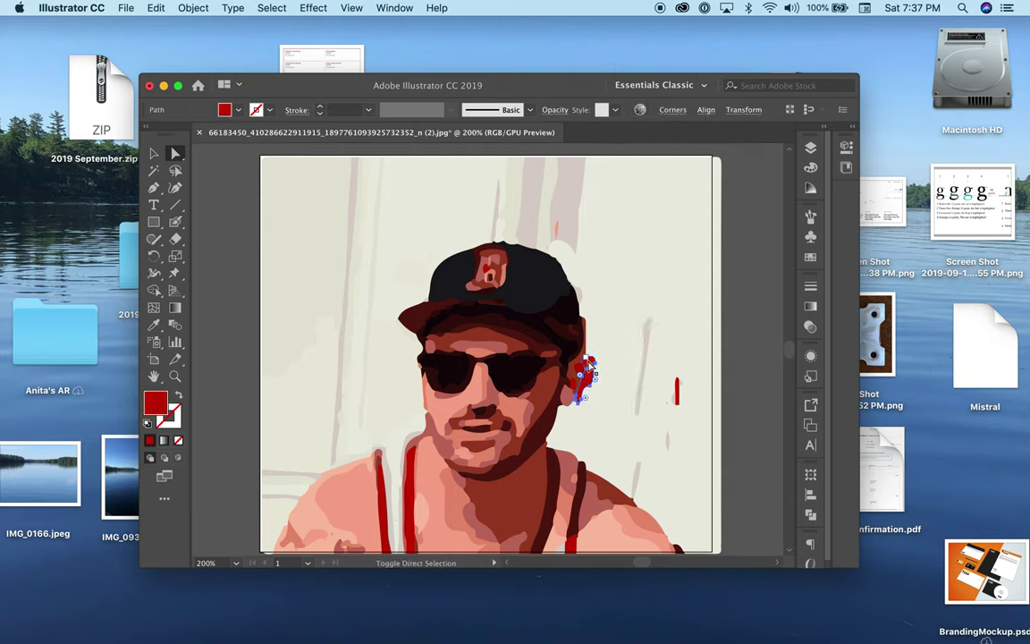
left_click(590, 366)
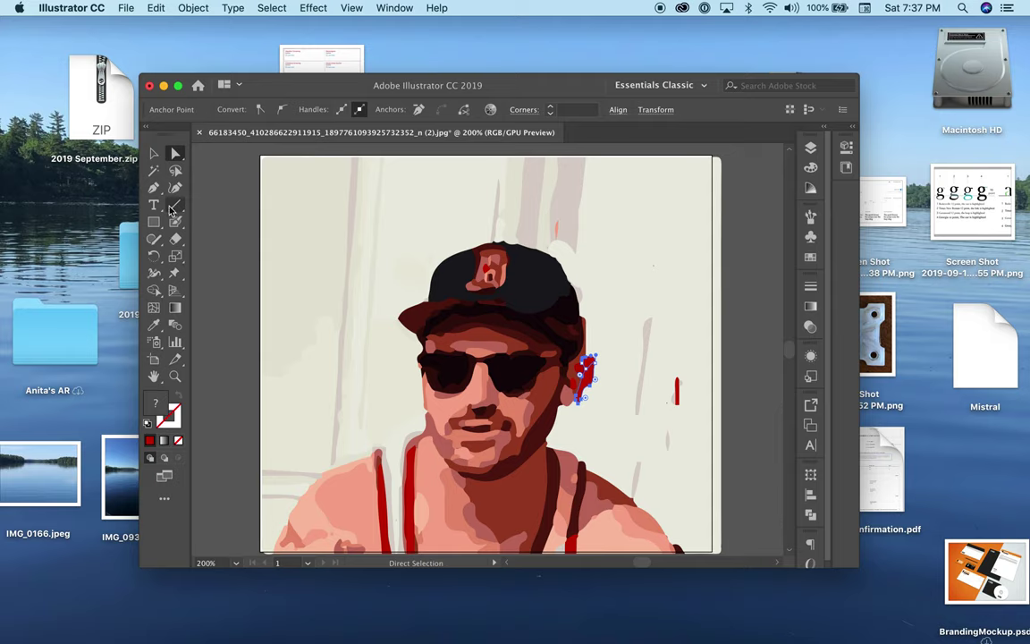
left_click(154, 325)
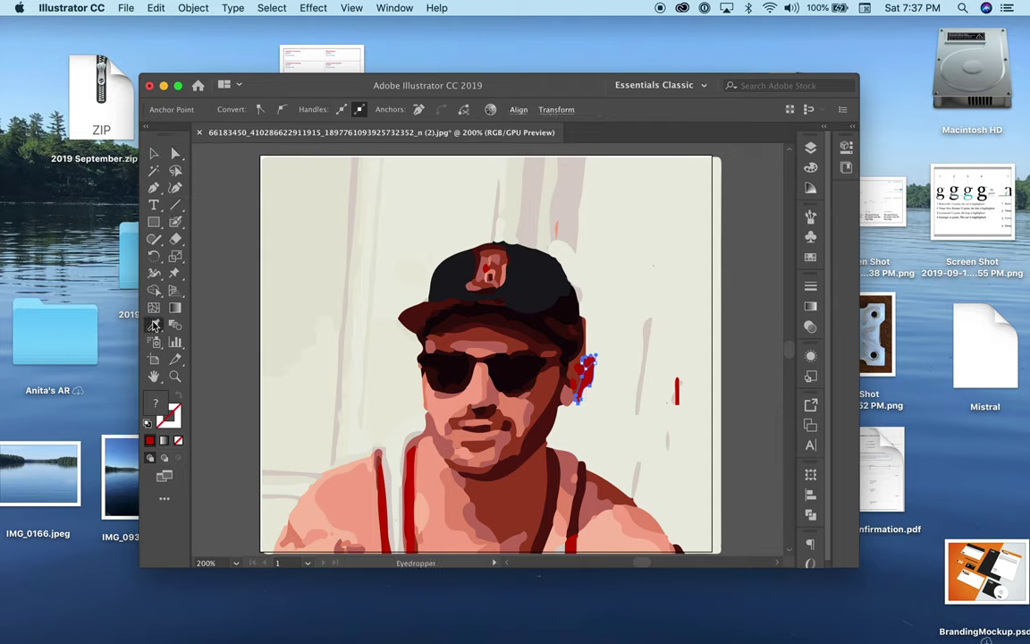
left_click(572, 172)
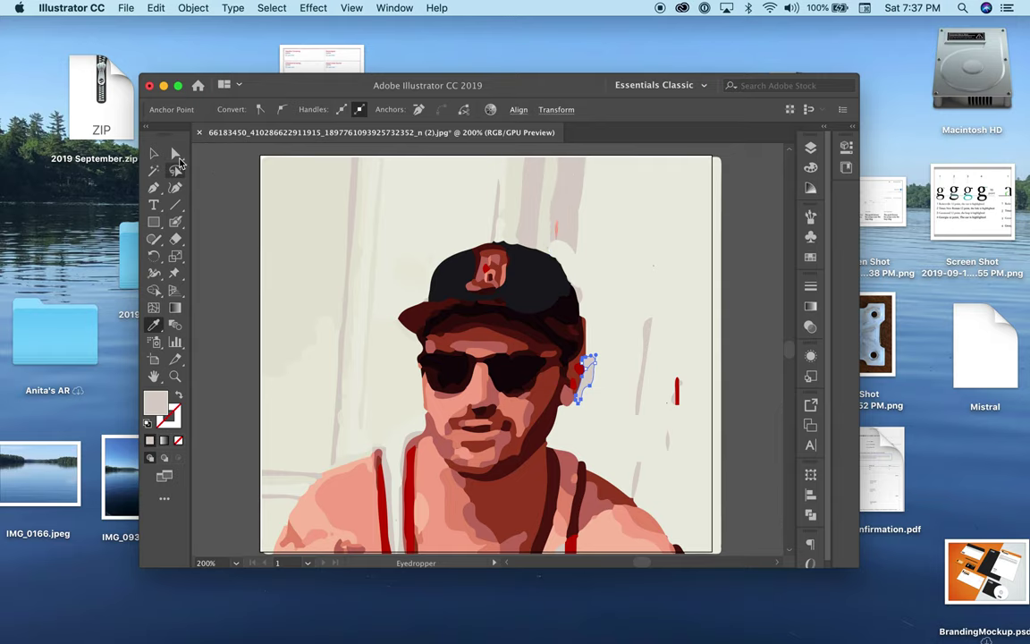
left_click(176, 153)
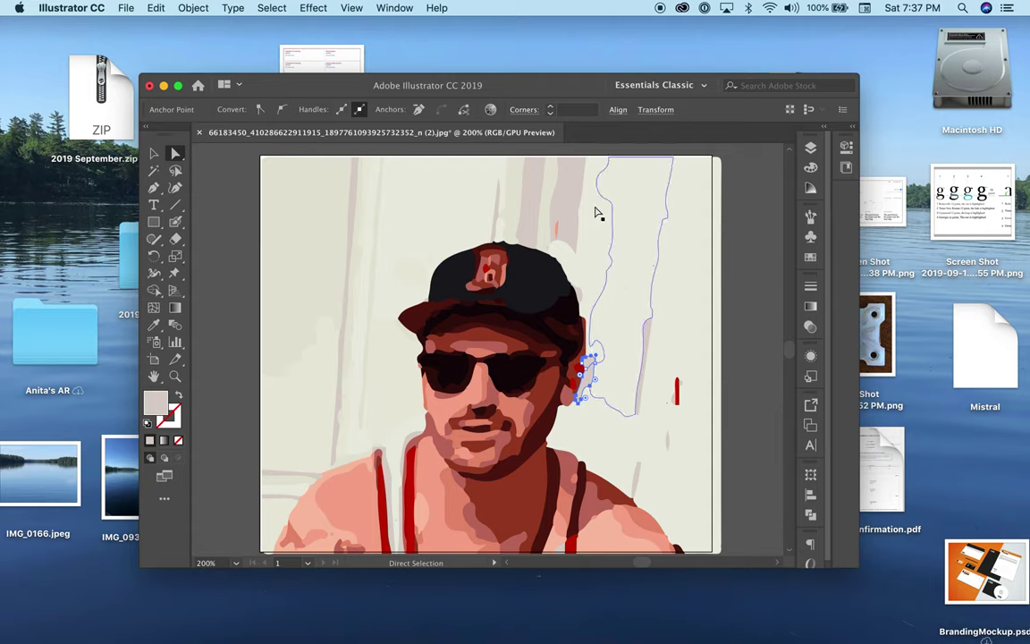
Enlarge the Blob Brush, paint over the ear's upper outer edge beside the cap in light grey-beige, and clear the selection.
left_click(176, 221)
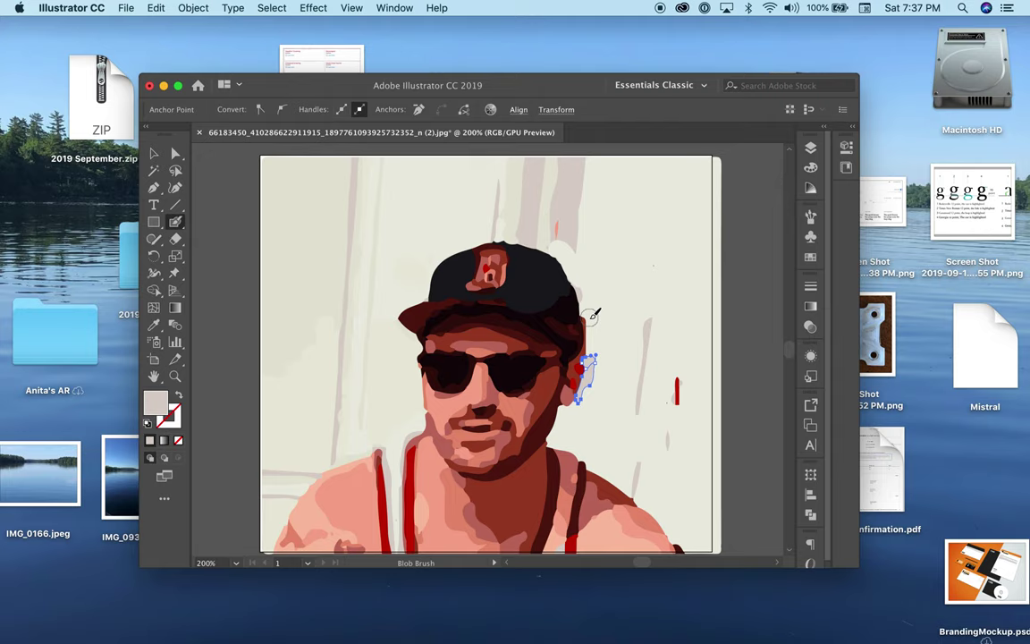
key("bracketright")
key("bracketright")
key("bracketright")
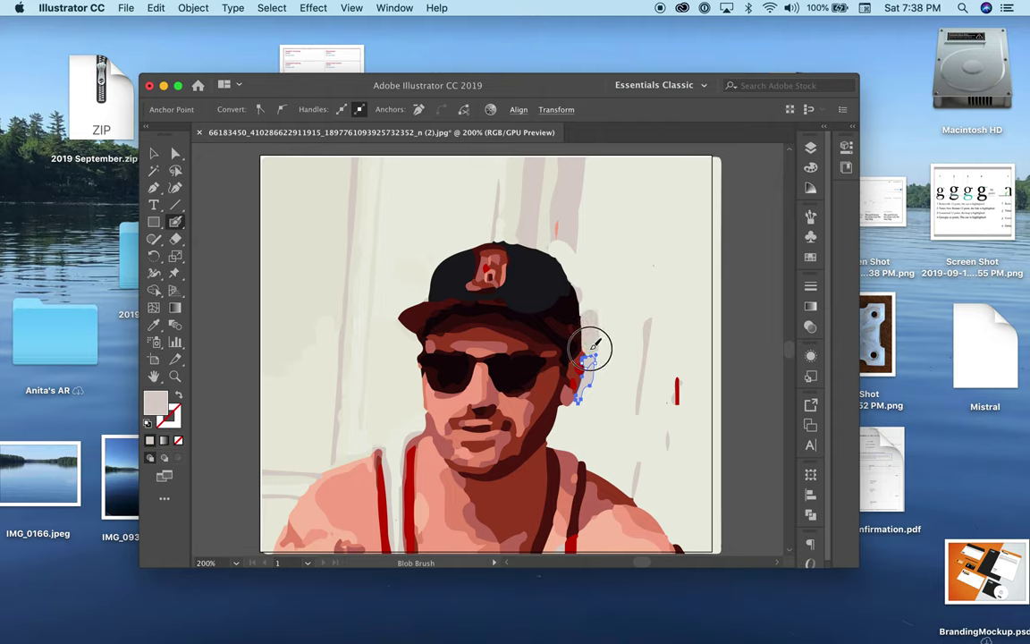
key("super+shift+a")
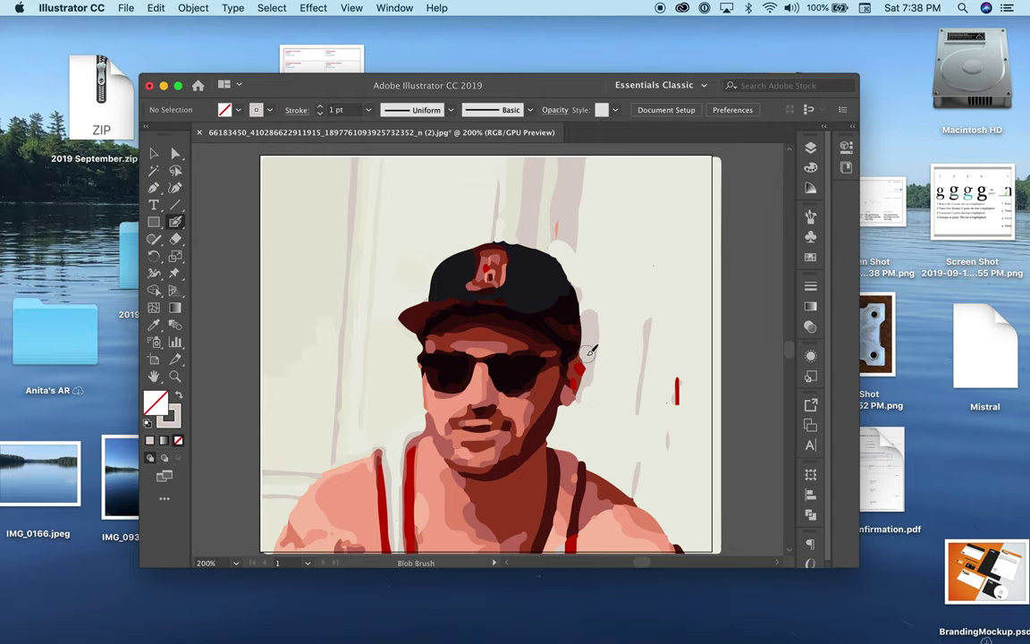
Sample the dusty red from the neck shadow and paint a Blob Brush stroke bridging the shoulder gap between the two red straps.
key("super+equal")
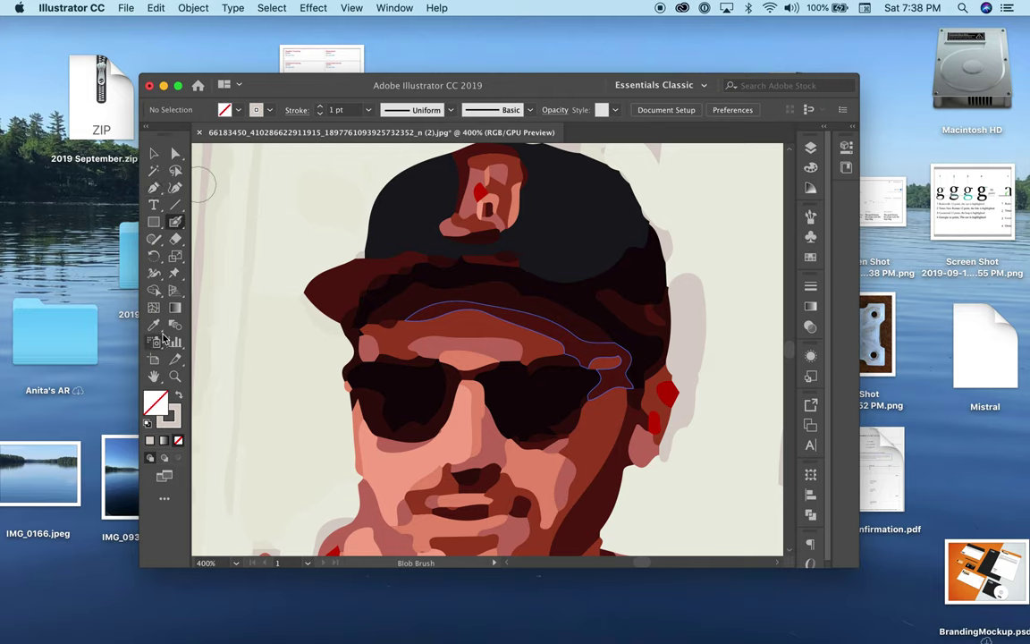
left_click(155, 327)
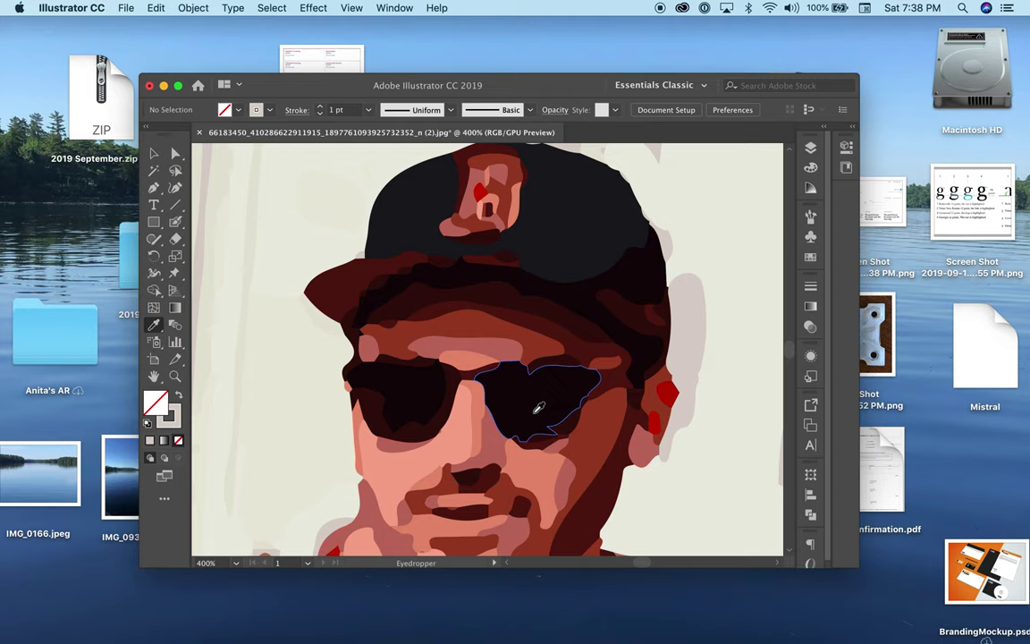
scroll(538, 408, "down", 5)
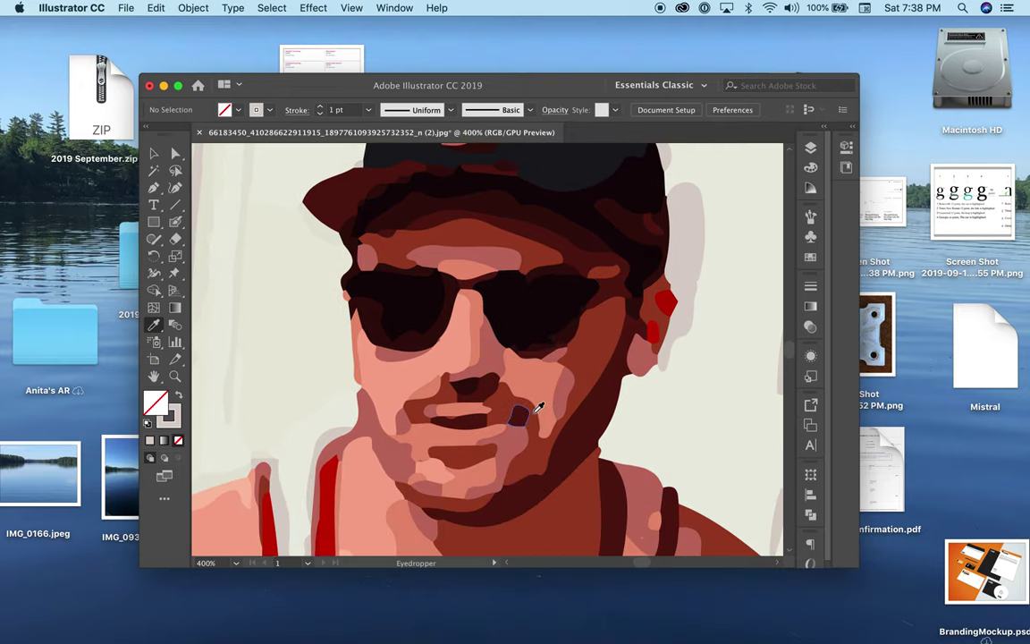
scroll(538, 408, "down", 1)
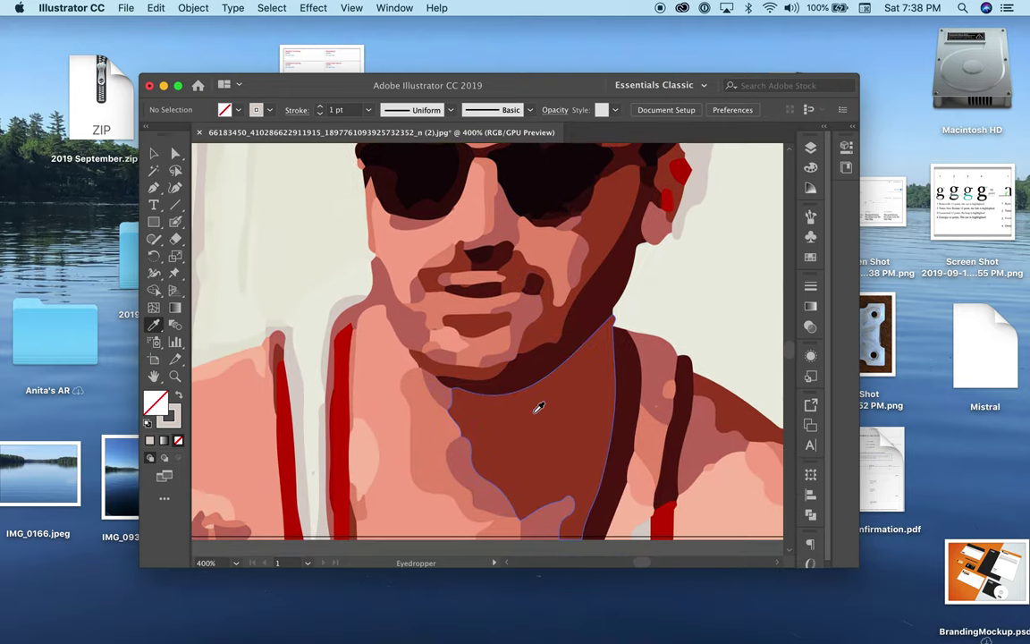
left_click(355, 310)
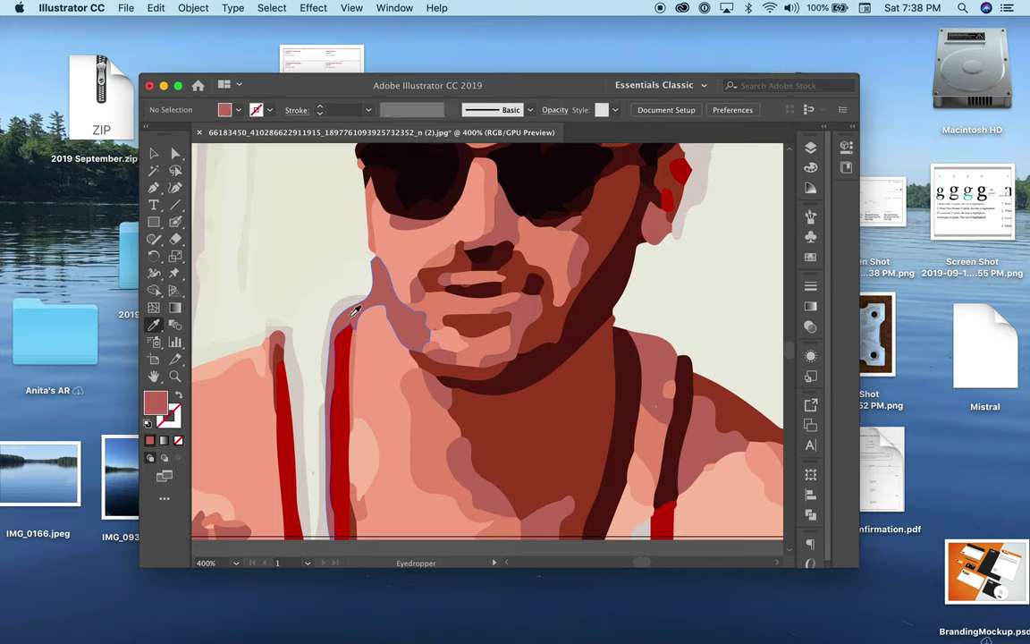
left_click(175, 222)
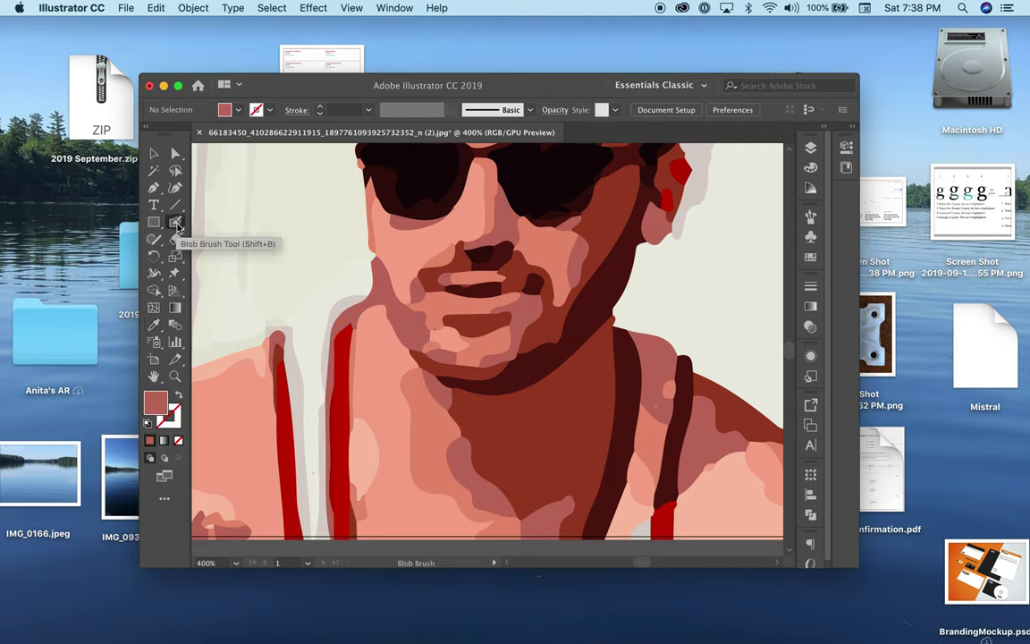
mouse_move(333, 306)
left_mouse_down()
mouse_move(343, 313)
mouse_move(288, 334)
left_mouse_up()
key("shift+x")
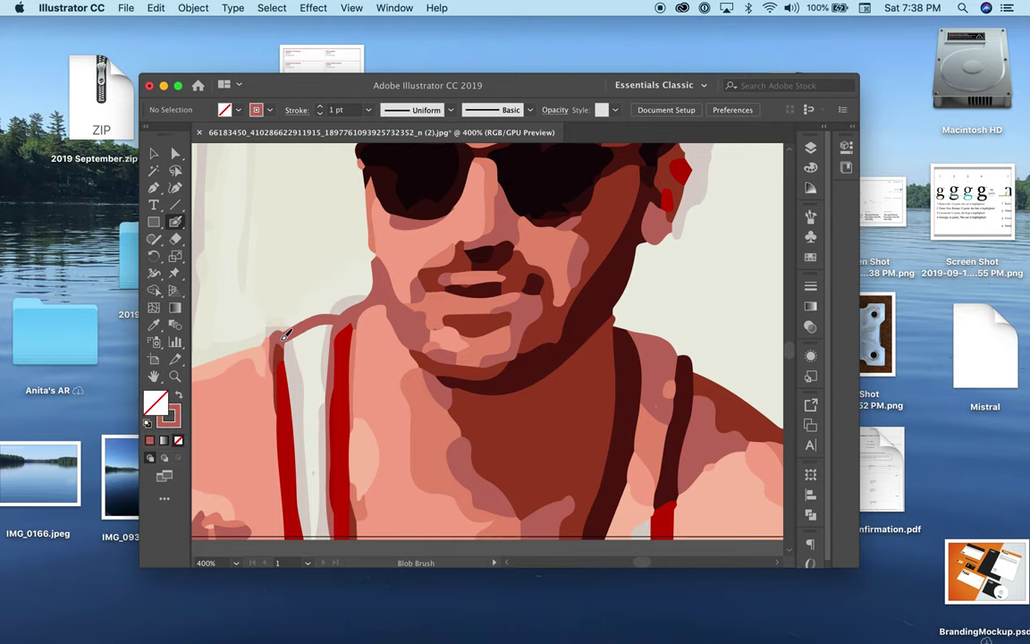
Try to recolour the remaining short red streak on the wall with the sampled off-white, then undo the recolouring and deselect everything.
scroll(286, 334, "down", 6)
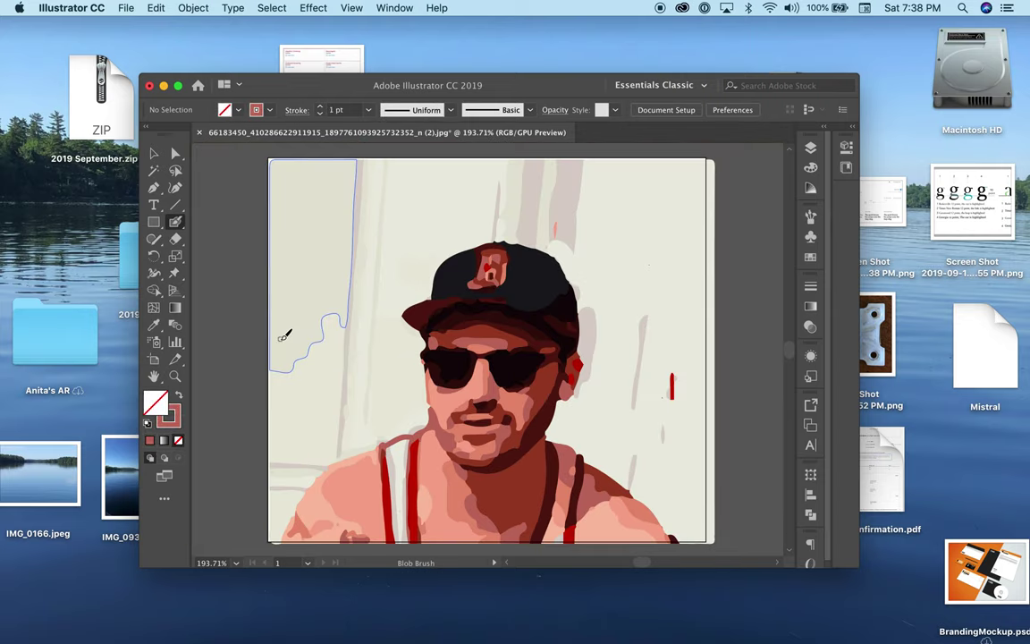
left_click(154, 153)
left_click(290, 164)
left_click(665, 385)
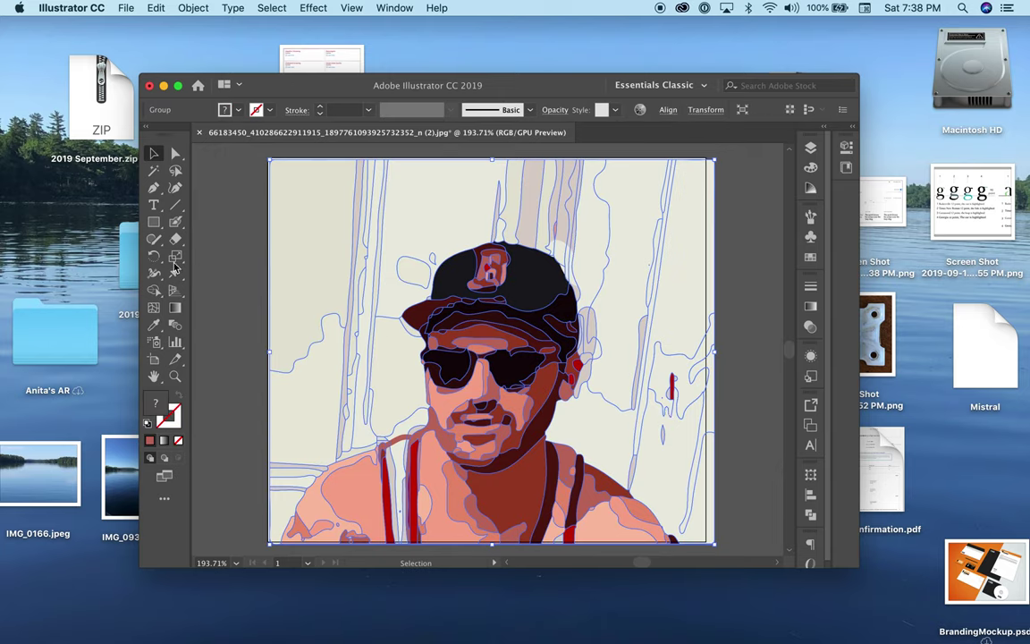
left_click(153, 324)
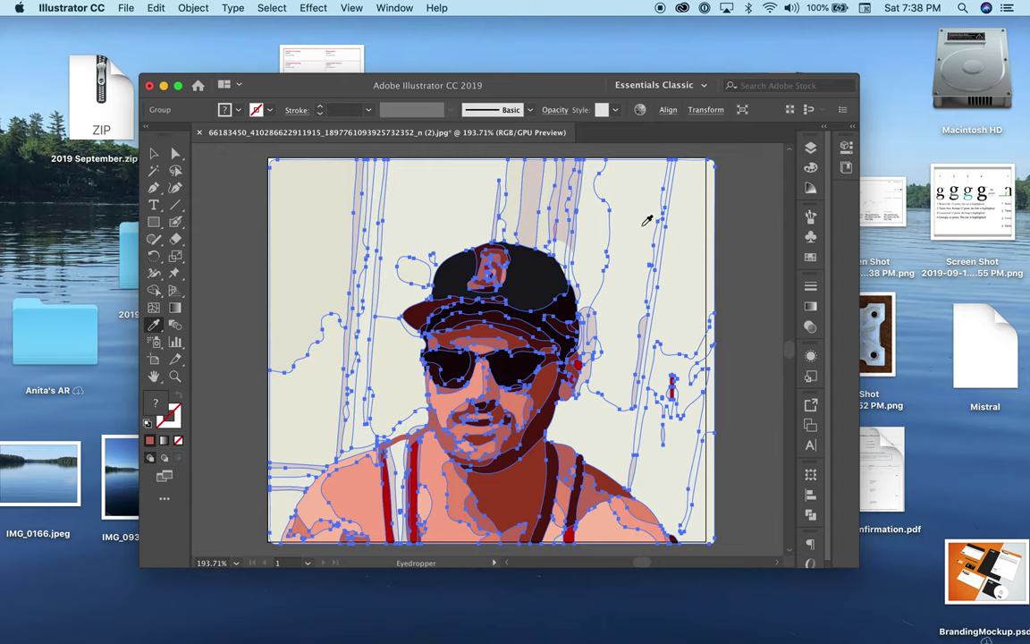
left_click(705, 259)
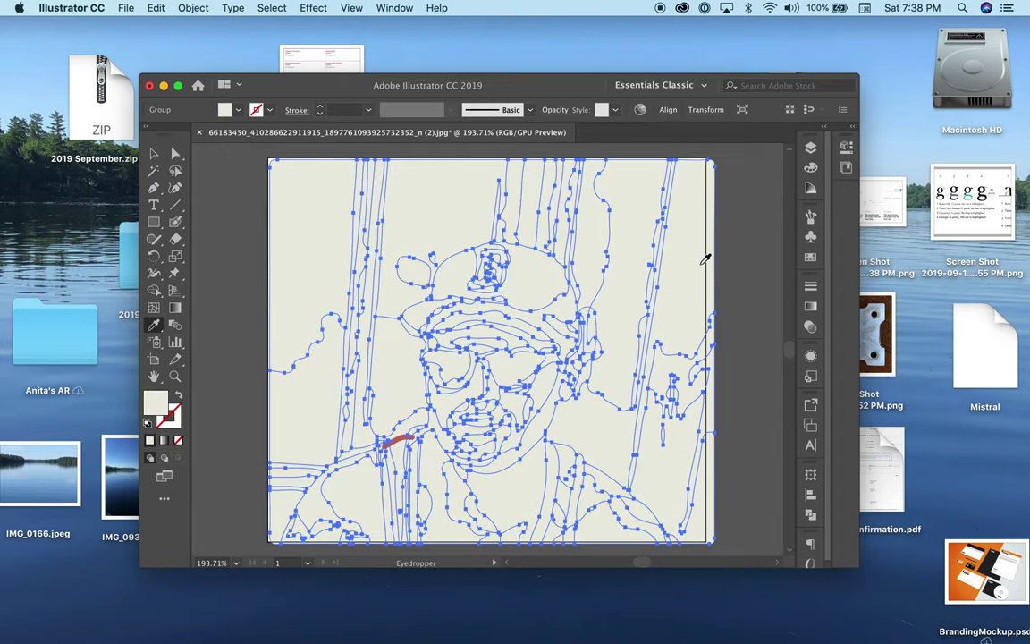
key("super+z")
key("a")
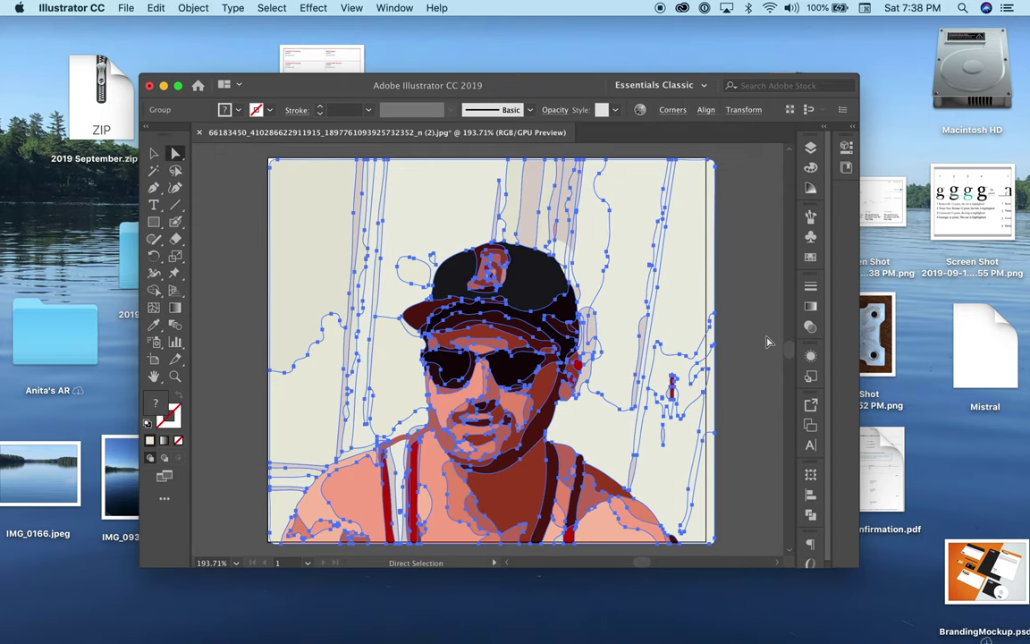
left_click(765, 356)
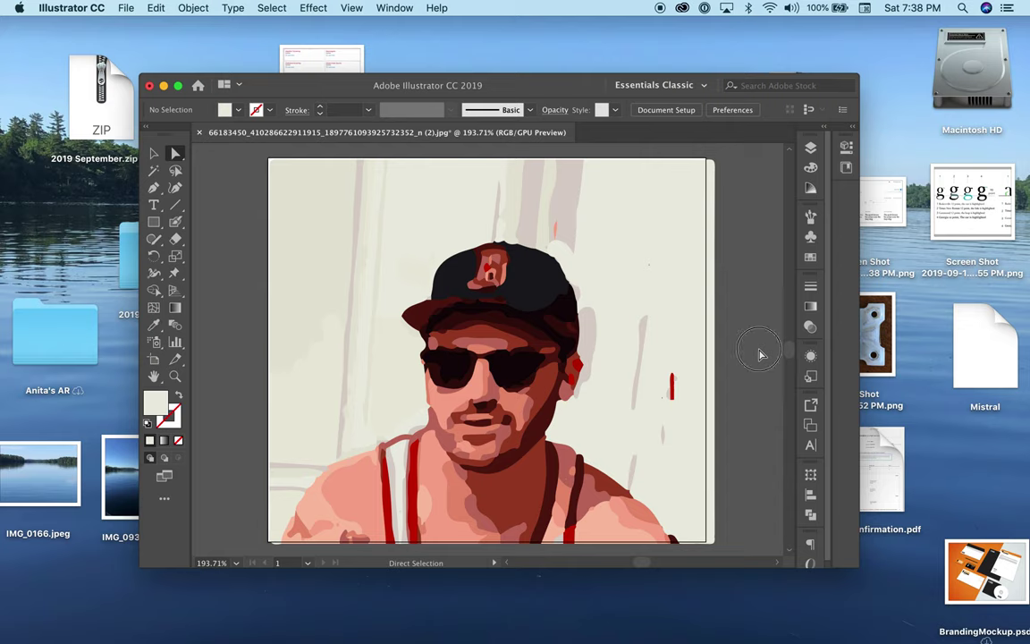
Directly select the short red streak on the wall and recolour it with the off-white sampled from the surrounding wall.
left_click(666, 411)
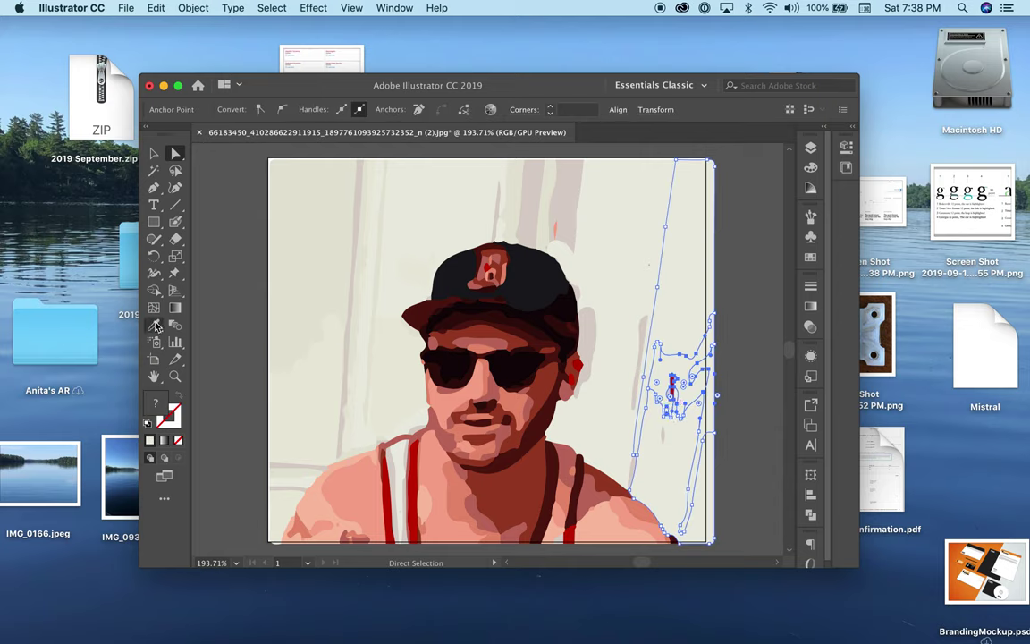
left_click(154, 326)
left_click(695, 283)
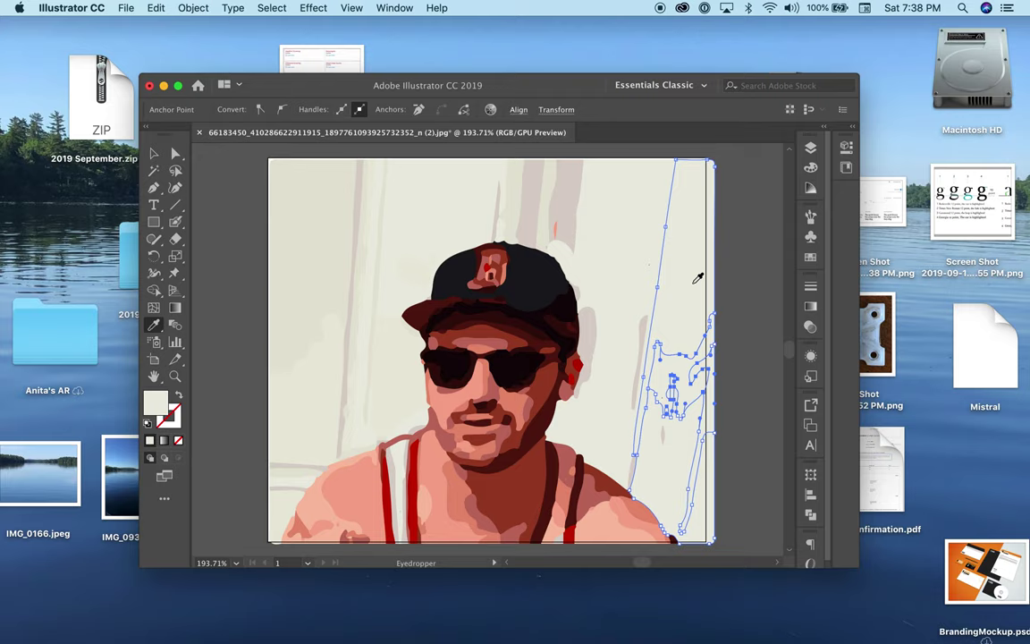
Duplicate the portrait group beside the original, copy both directly below to form a two-by-two grid, and clear the selection.
left_click(151, 154)
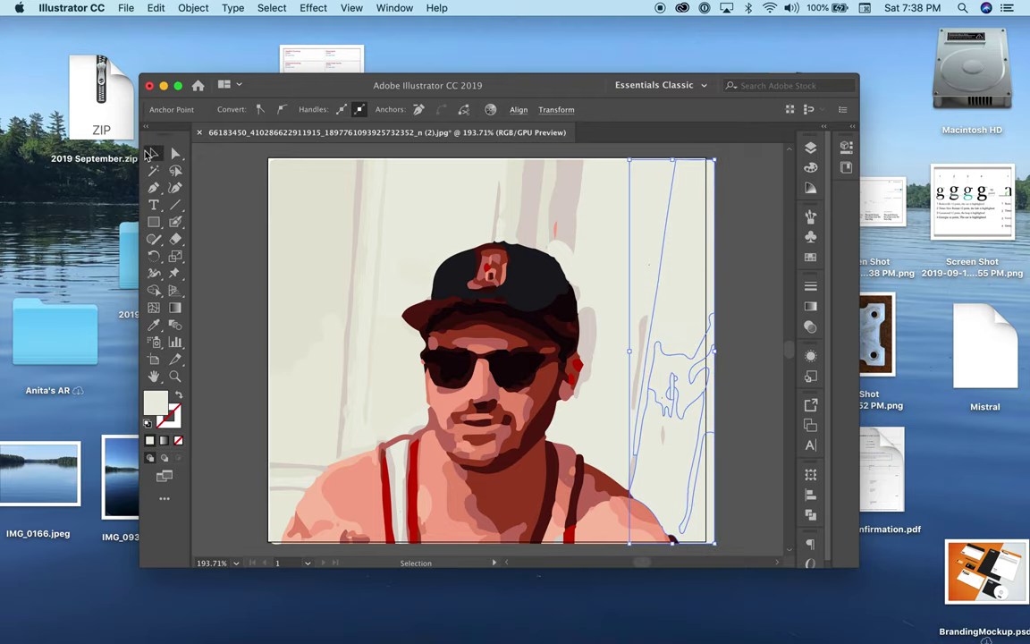
key("super+minus")
key("super+minus")
key("super+minus")
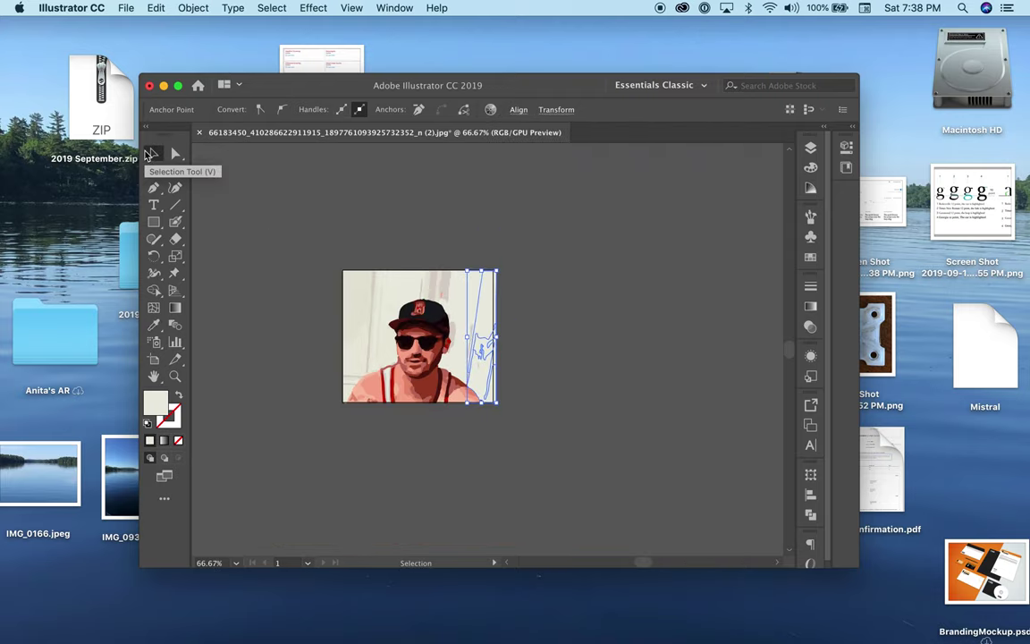
left_click(223, 173)
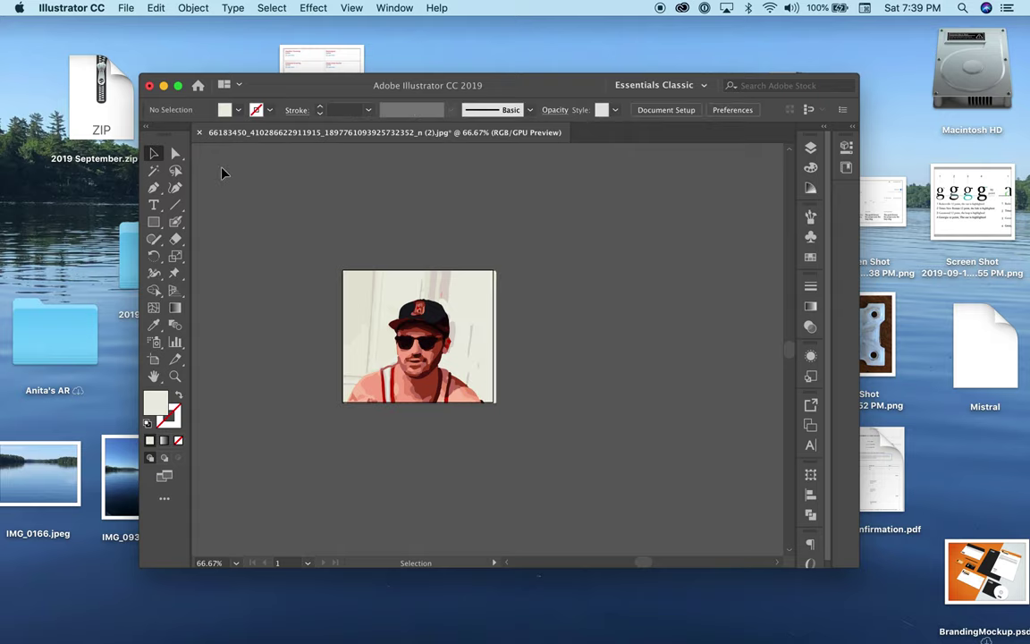
left_click(382, 303)
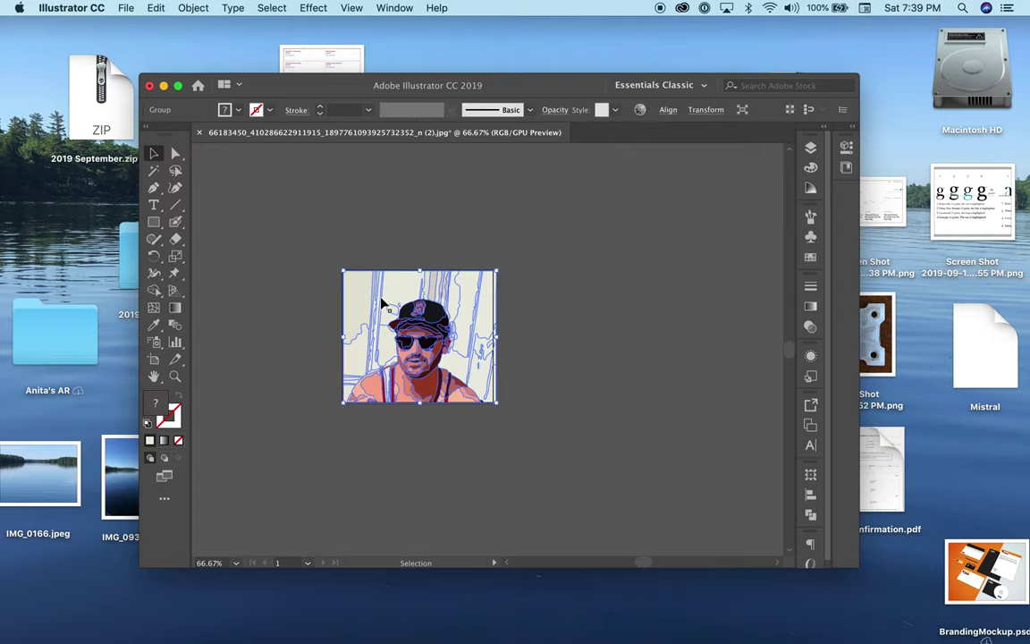
left_click_drag(383, 302, 529, 299)
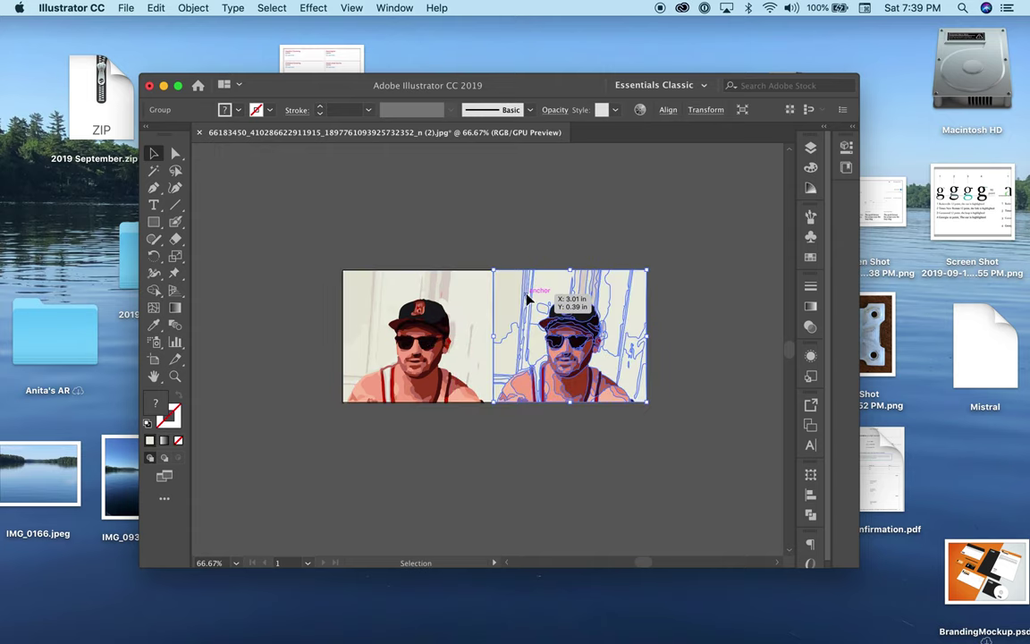
left_click(402, 356, "shift")
left_click_drag(521, 399, 518, 520)
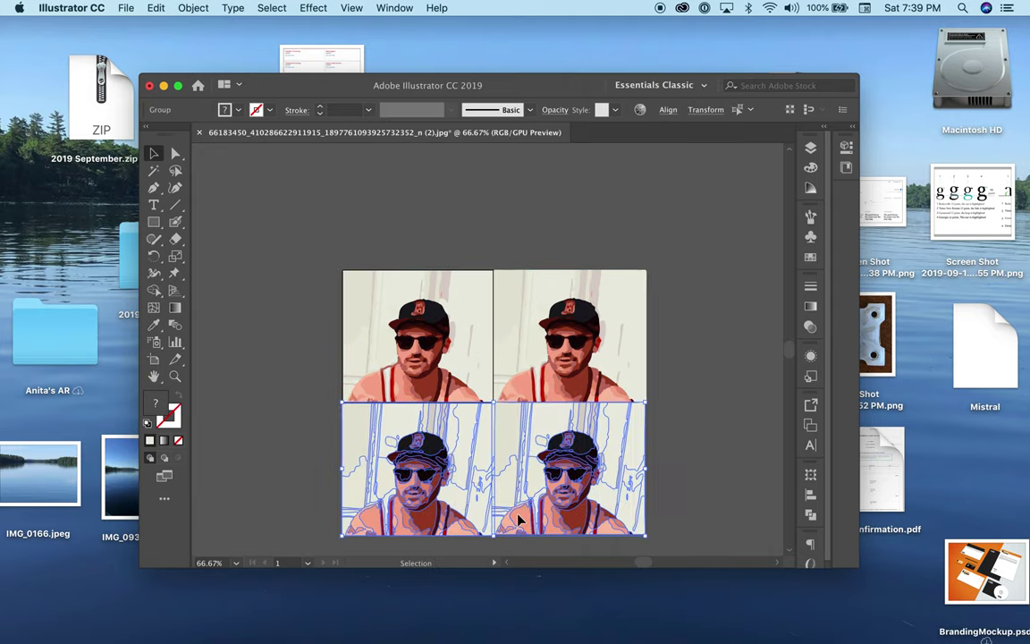
left_click(276, 302)
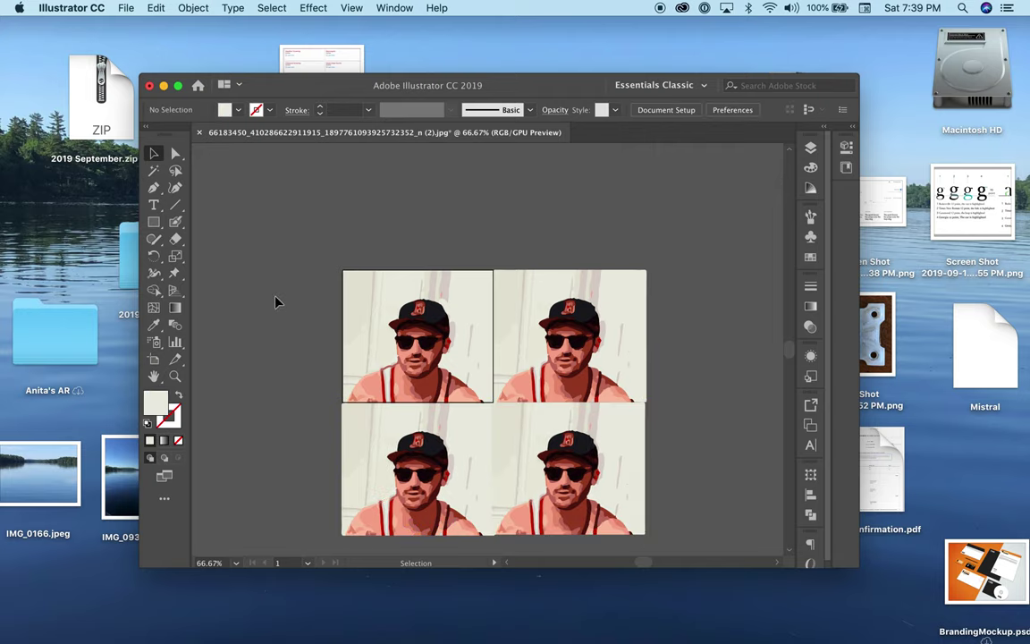
Enlarge the artboard from its lower corner so it encloses all four portraits.
left_click(154, 359)
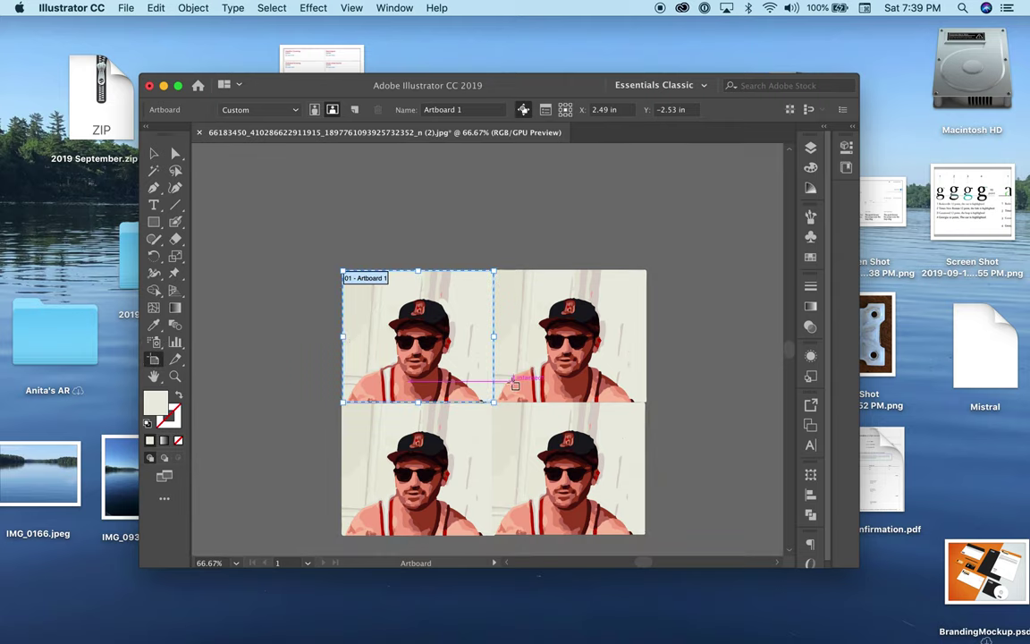
left_click_drag(492, 401, 646, 534)
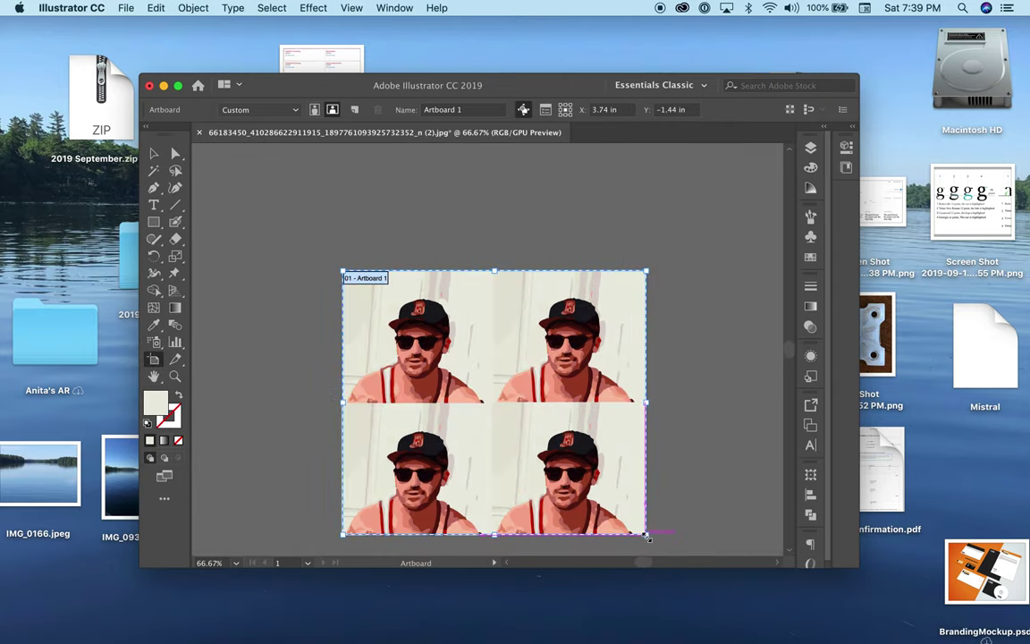
Save the document as PARIS.ai in the Downloads folder in Adobe Illustrator format, keeping the default Illustrator CC options.
left_click(126, 8)
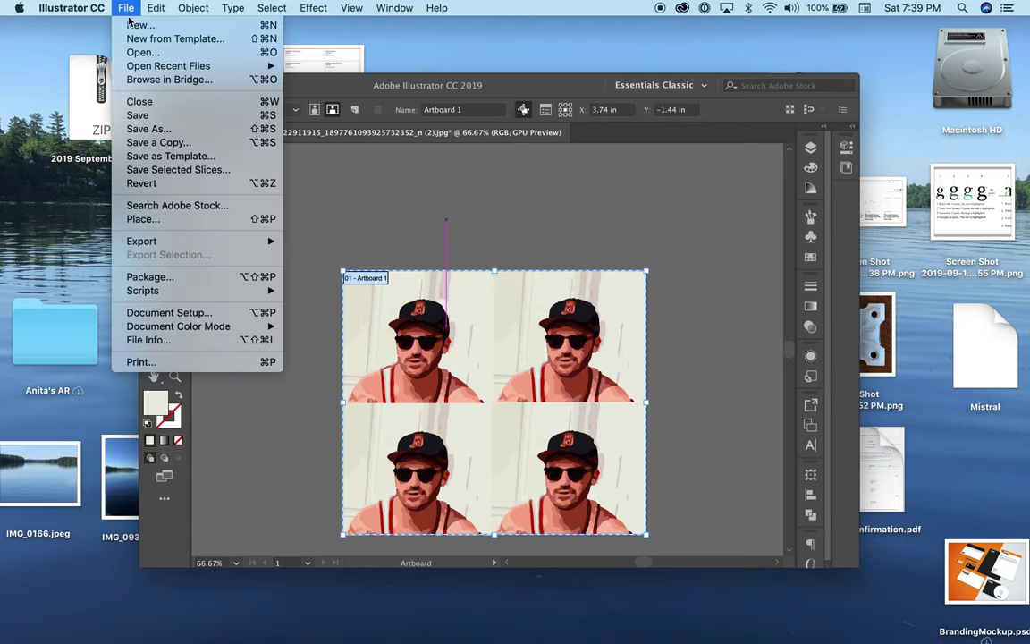
left_click(148, 128)
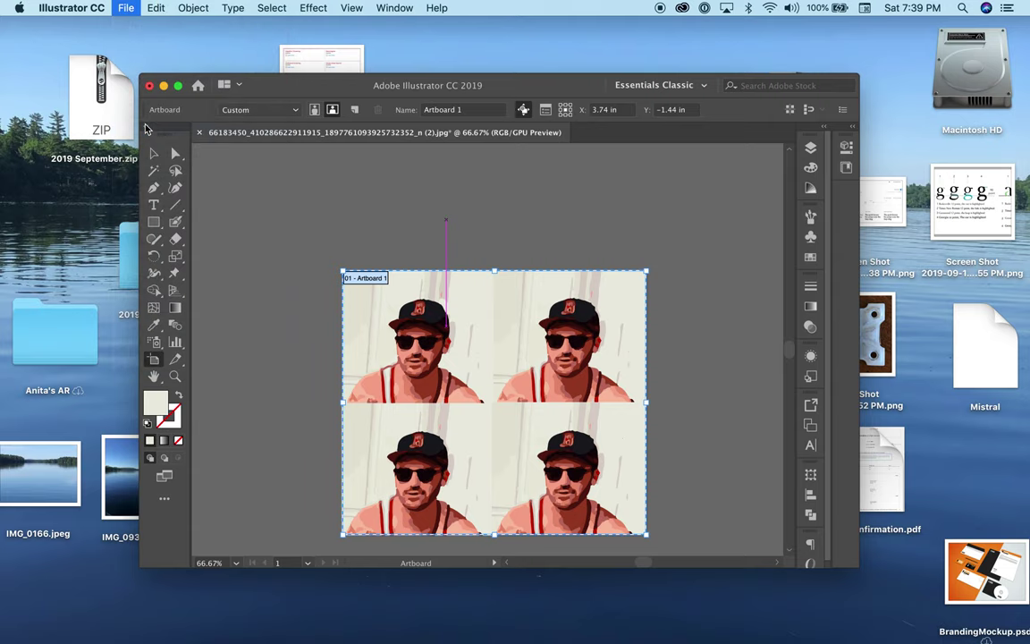
type("PARIS.ai")
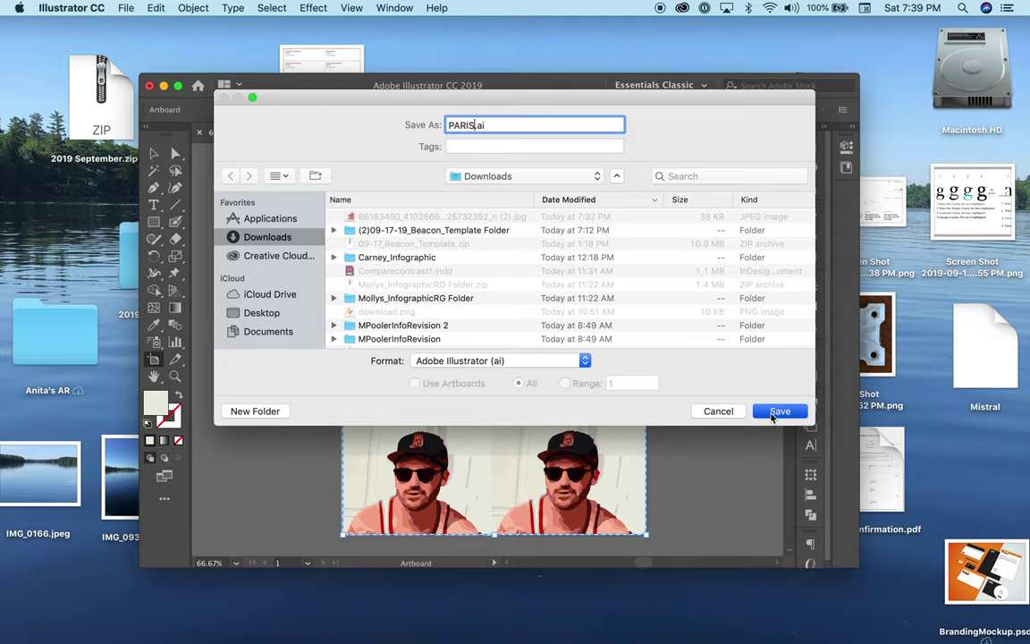
left_click(774, 413)
left_click(679, 509)
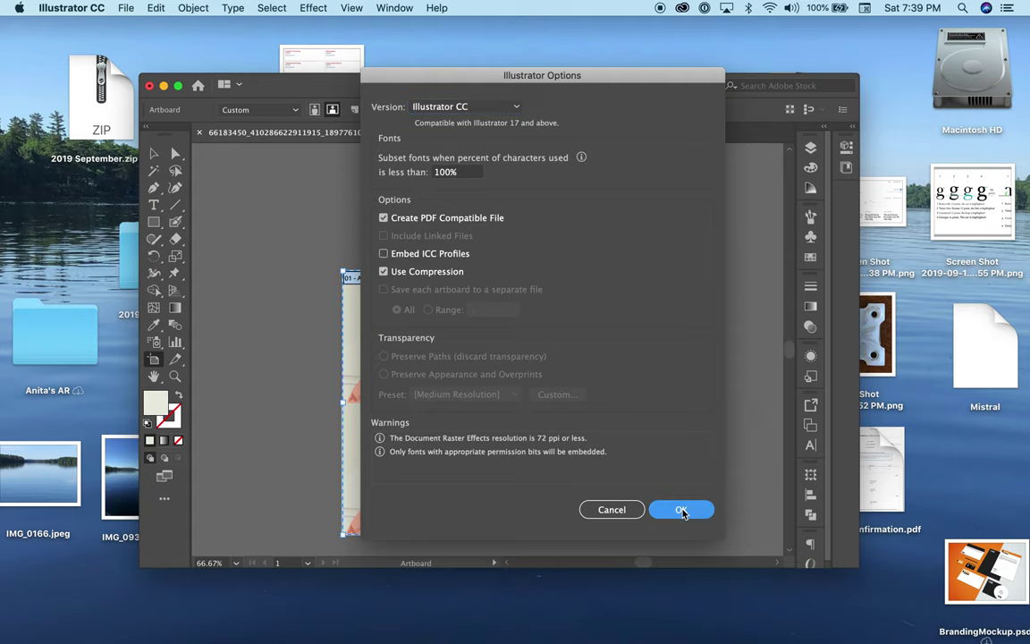